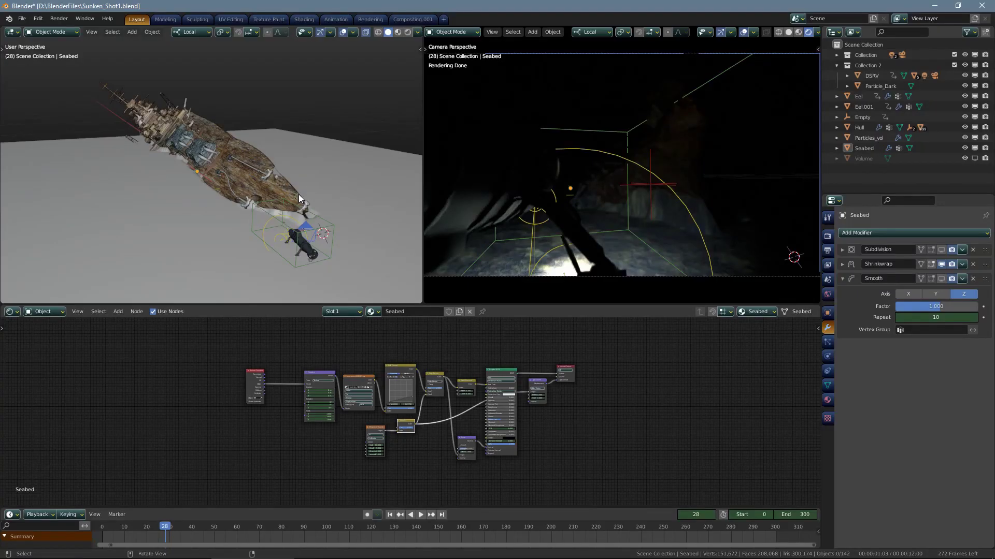
Step: Orbit and zoom around the ship until it lies diagonally over the seabed
middle_drag(298, 194, 233, 201)
scroll(324, 195, up, 3)
mouse_move(324, 196)
middle_down()
mouse_move(191, 204)
mouse_move(210, 196)
mouse_move(207, 175)
mouse_move(248, 192)
mouse_move(218, 229)
mouse_move(173, 221)
mouse_move(246, 234)
mouse_move(246, 256)
mouse_move(210, 257)
mouse_move(298, 235)
mouse_move(228, 238)
mouse_move(246, 214)
mouse_move(173, 229)
mouse_move(213, 200)
mouse_move(257, 188)
mouse_move(228, 228)
mouse_move(254, 206)
mouse_move(211, 213)
mouse_move(217, 238)
middle_up()
scroll(190, 204, down, 2)
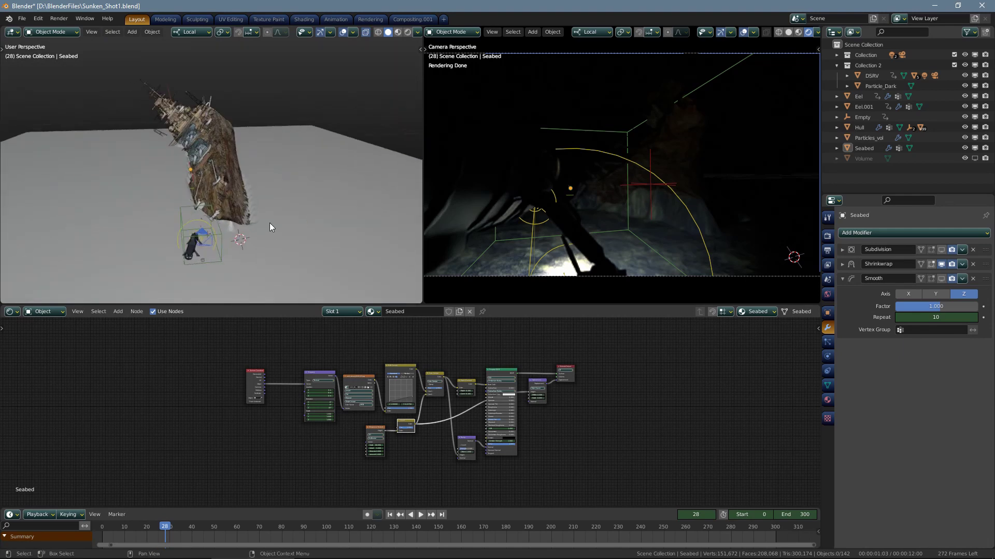
scroll(186, 181, up, 3)
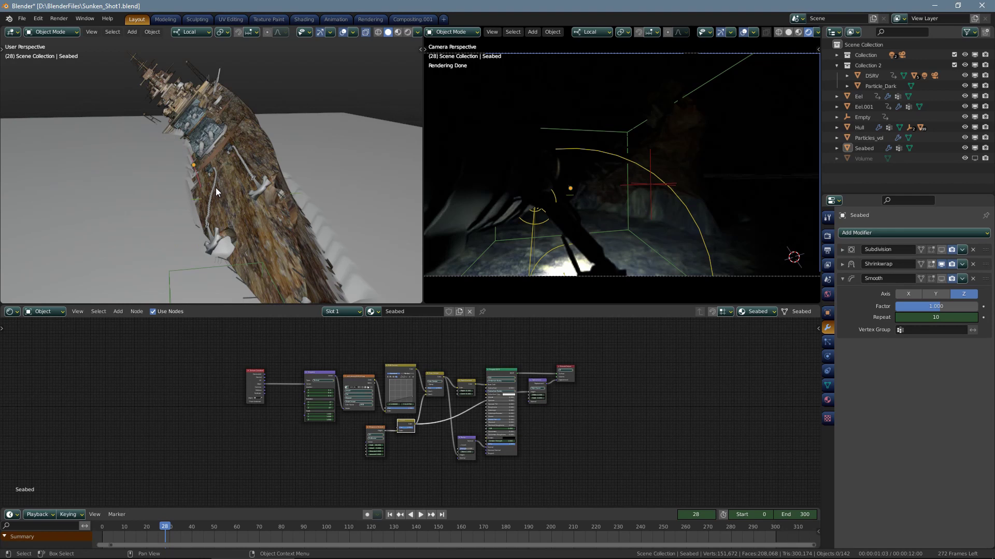
mouse_move(284, 168)
middle_down()
mouse_move(275, 178)
mouse_move(222, 182)
mouse_move(282, 172)
mouse_move(323, 135)
middle_up()
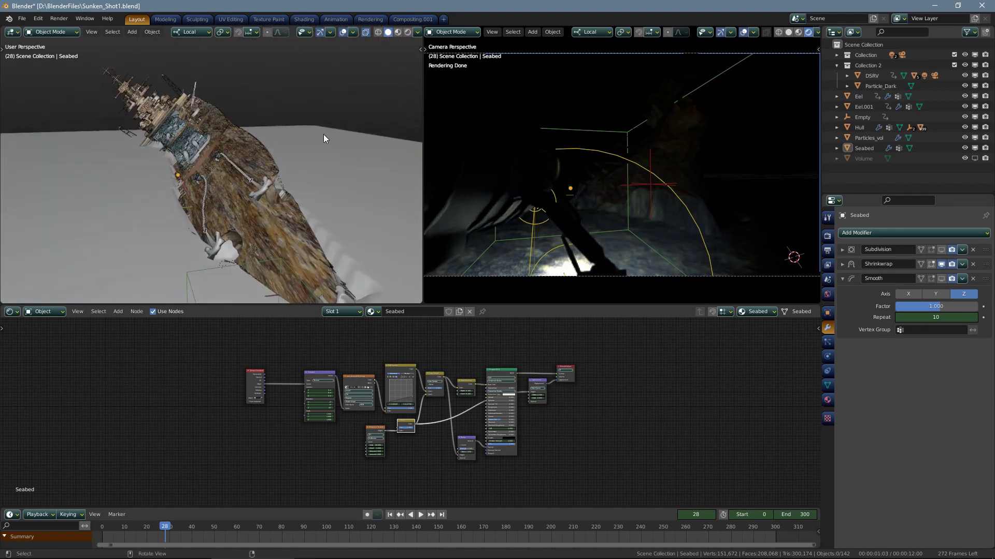
Step: Switch the viewport to Material Preview and move in close on the hull's jagged side wall
click(395, 33)
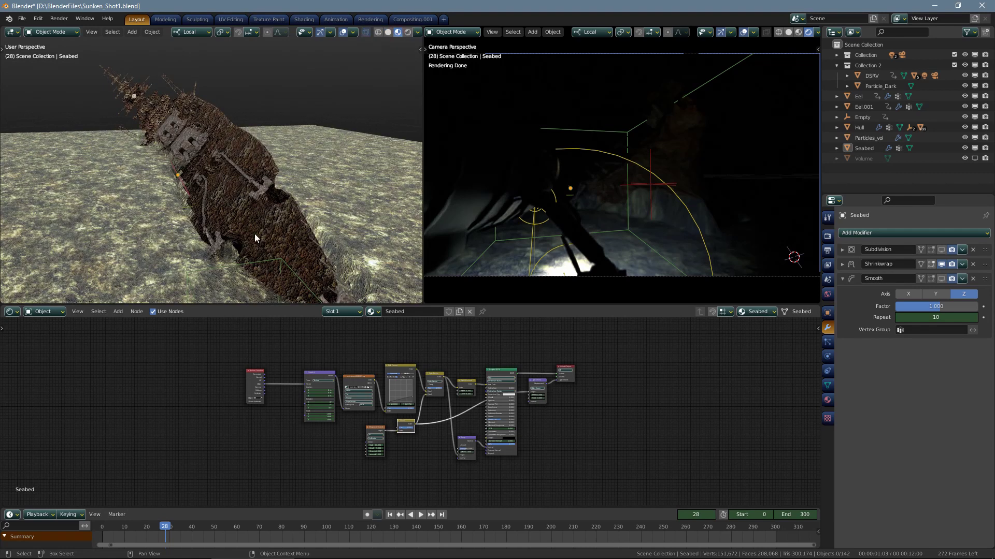
mouse_move(285, 222)
middle_down()
mouse_move(216, 226)
mouse_move(207, 201)
mouse_move(260, 195)
middle_up()
mouse_move(222, 229)
middle_down()
mouse_move(217, 180)
mouse_move(199, 218)
mouse_move(231, 216)
mouse_move(257, 195)
mouse_move(271, 151)
mouse_move(291, 167)
middle_up()
Step: Select the Seabed and turn on its Subdivision modifier's viewport display
click(314, 205)
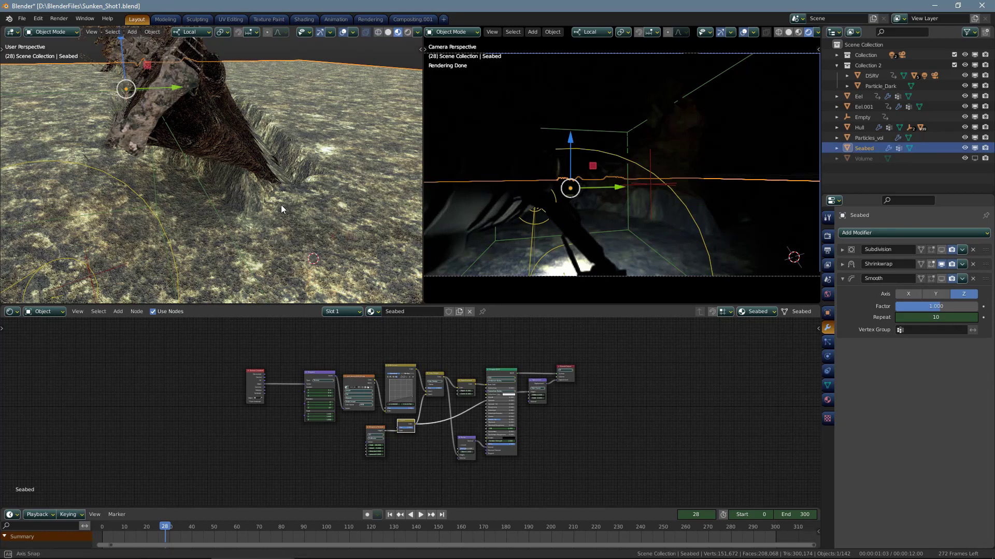
middle_drag(281, 204, 282, 223)
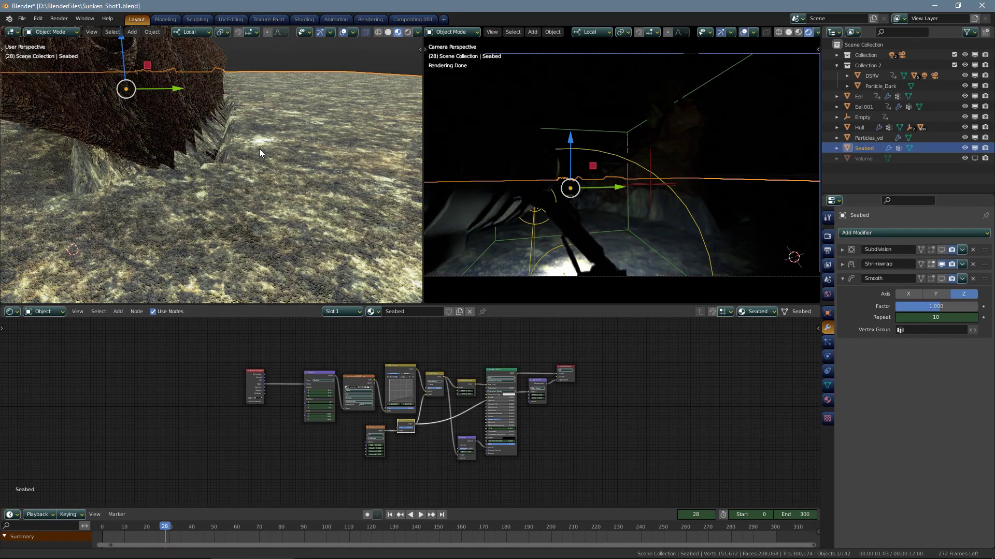
middle_drag(259, 148, 386, 148)
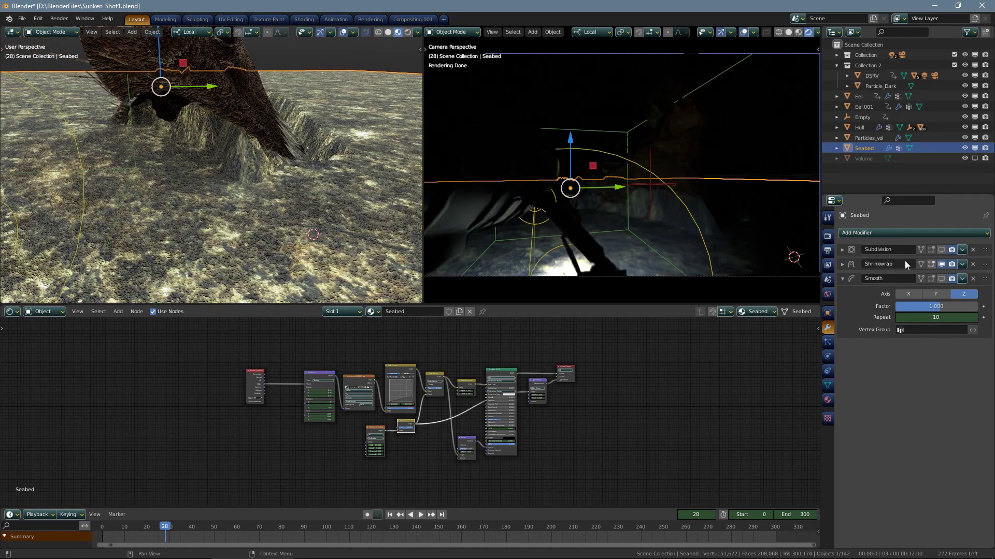
click(941, 250)
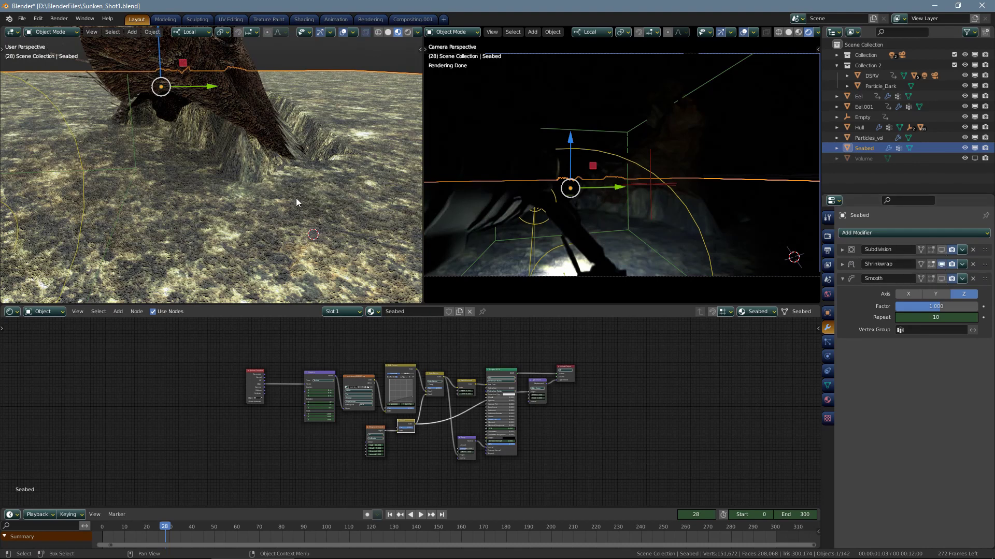
middle_drag(297, 202, 257, 169)
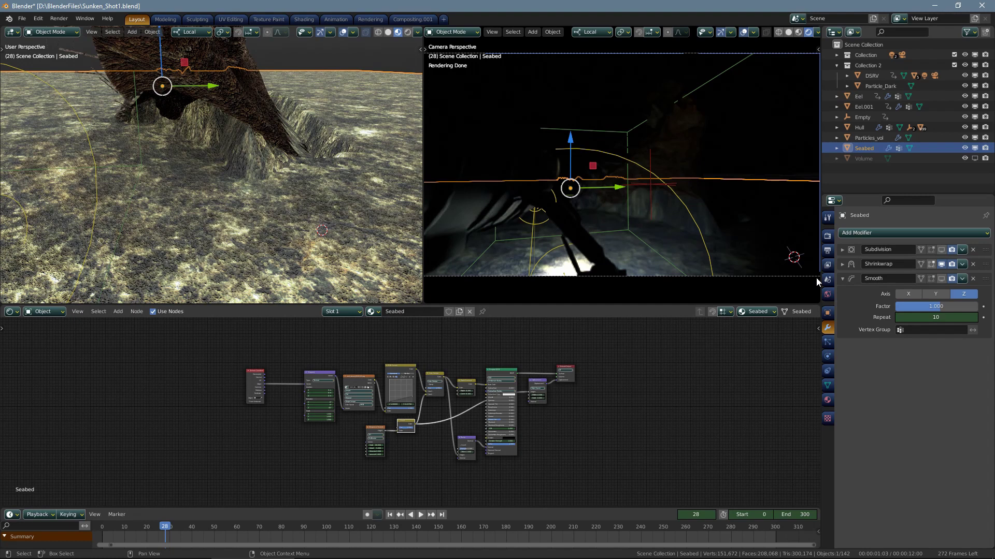
Step: Inspect the Shrinkwrap settings, then preview the Smooth modifier and switch it back off
click(842, 265)
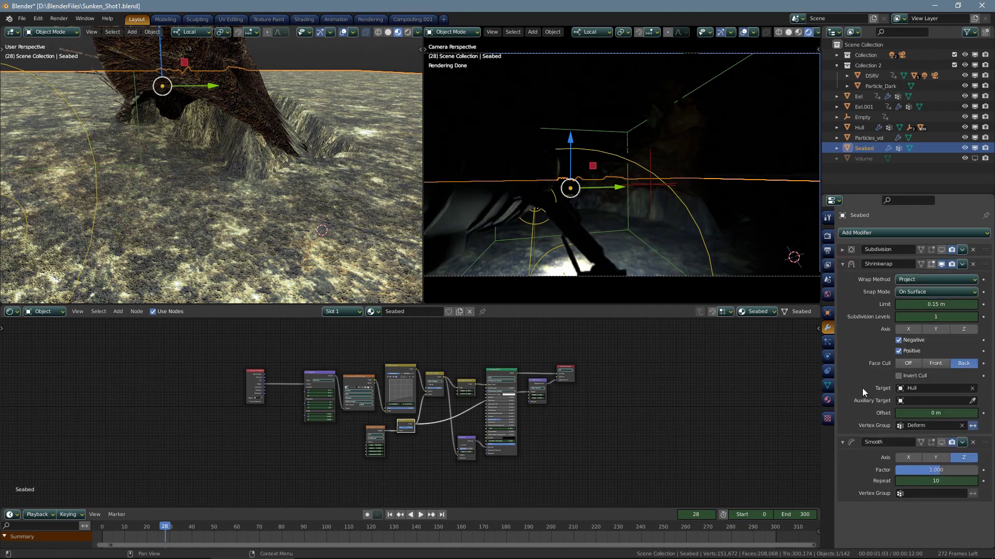
click(842, 442)
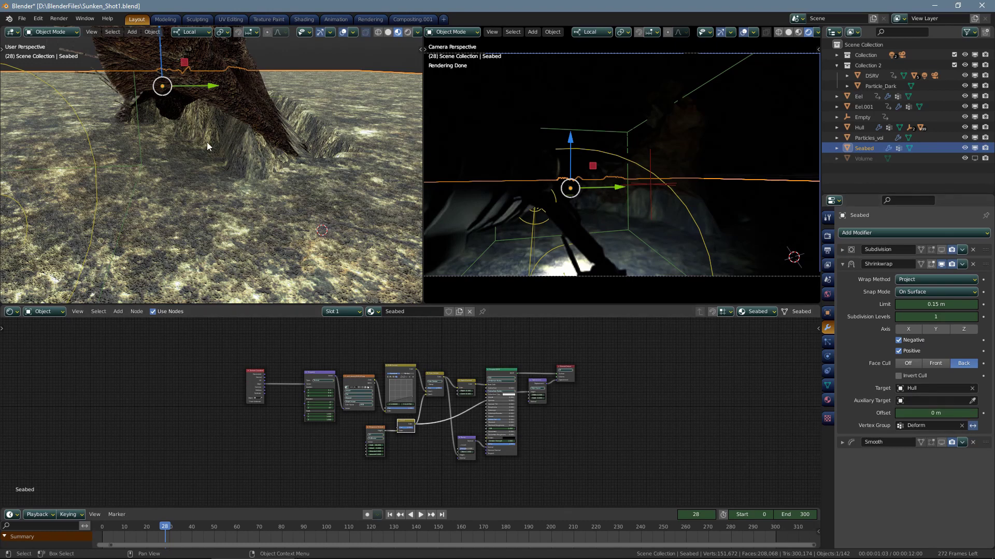
mouse_move(296, 161)
middle_down()
mouse_move(179, 137)
mouse_move(245, 141)
middle_up()
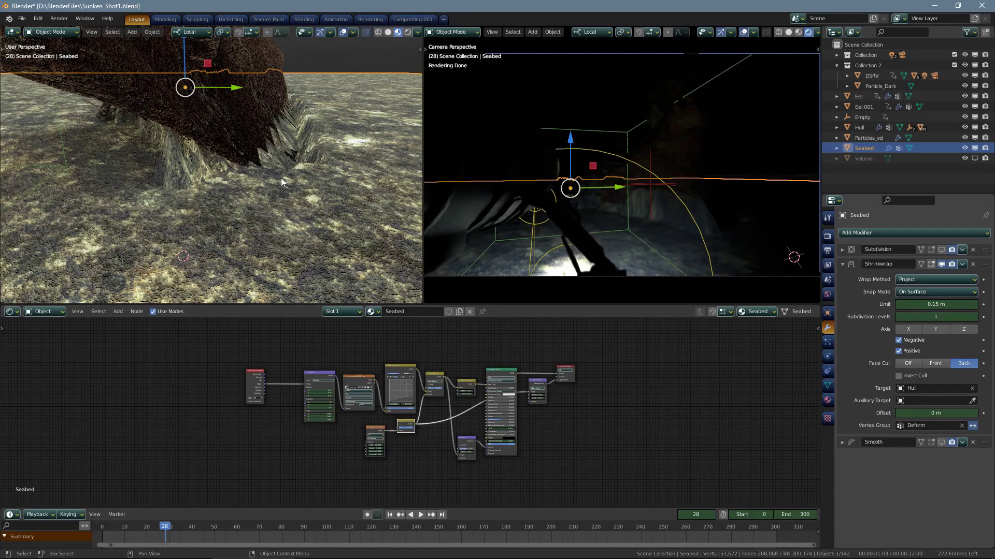
mouse_move(281, 178)
middle_down()
mouse_move(274, 160)
mouse_move(294, 158)
middle_up()
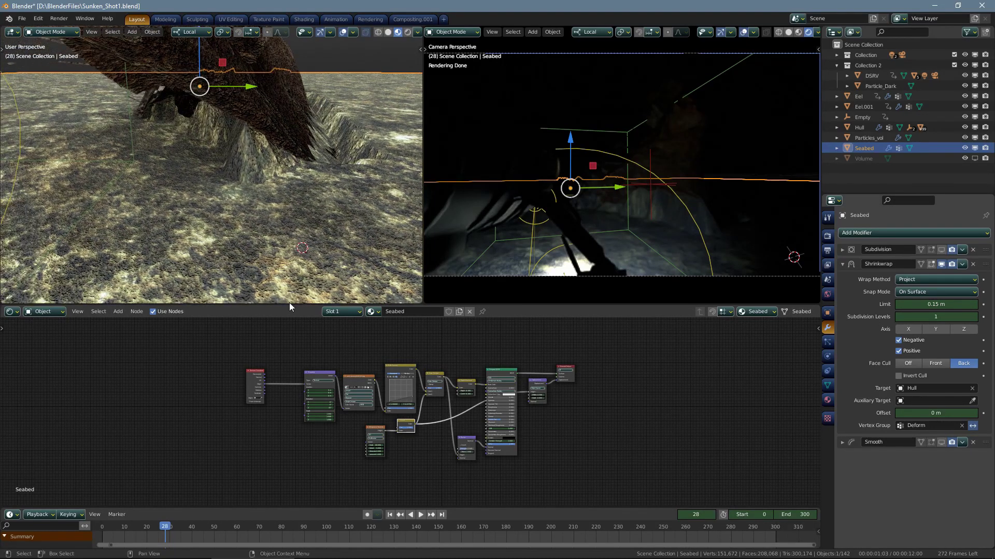
click(842, 264)
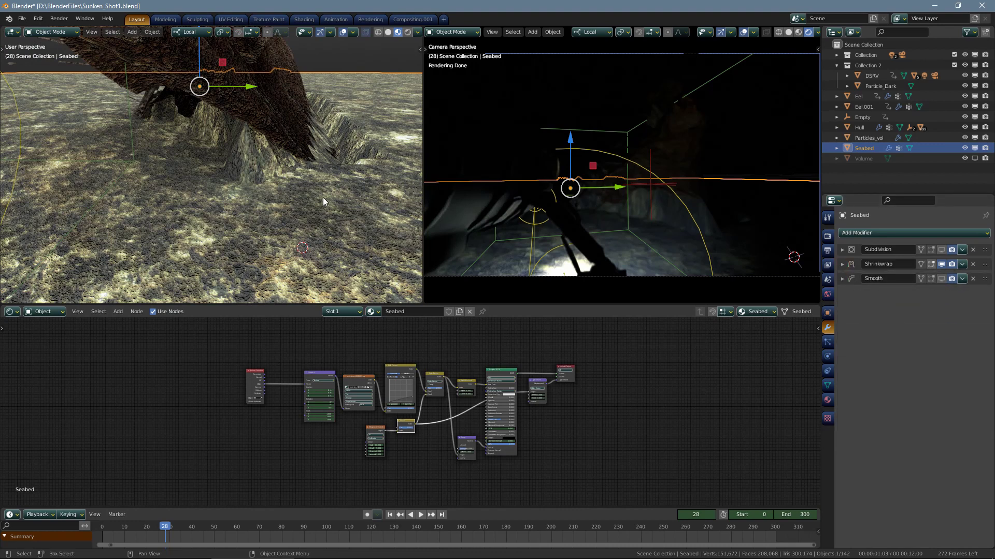
click(942, 279)
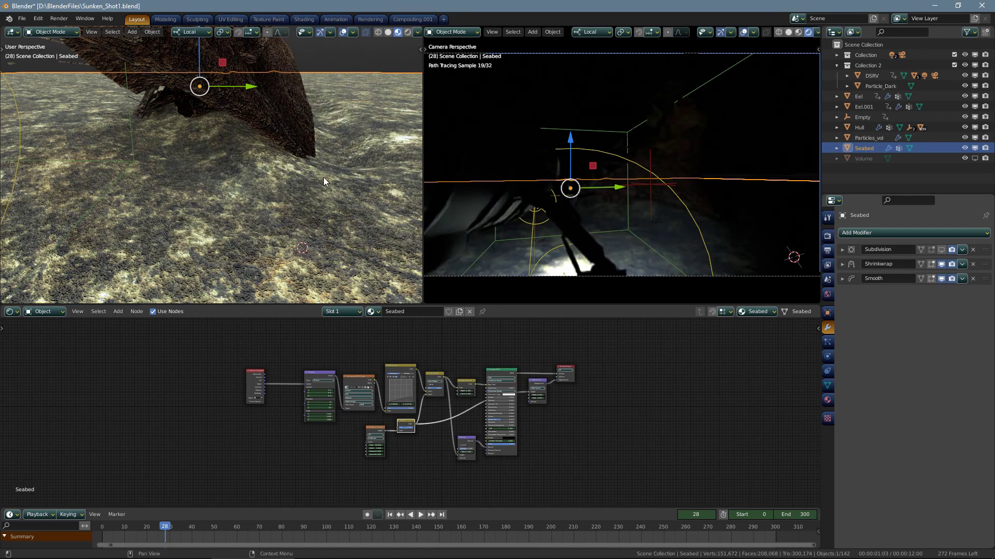
click(941, 278)
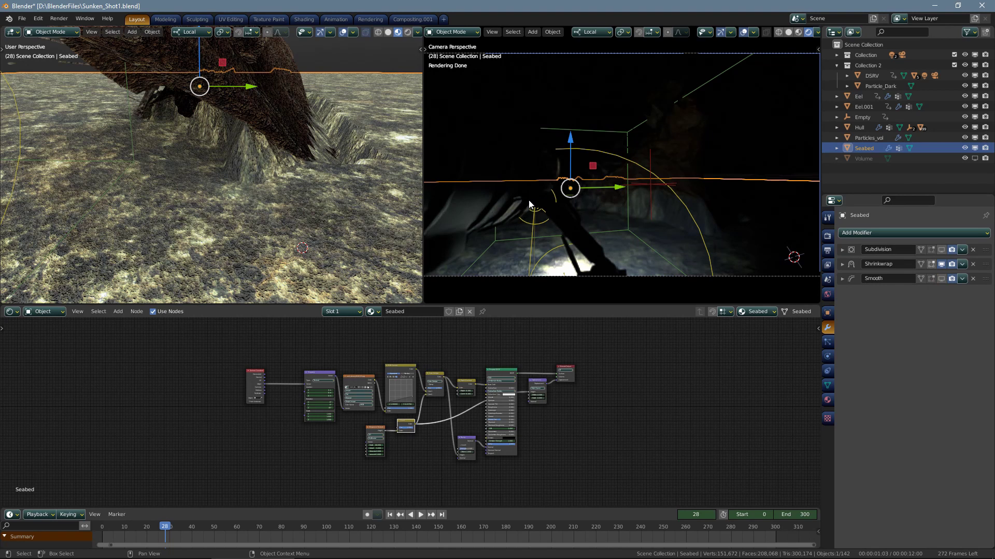
Step: Select the Light.Wide light, frame it, and orbit around it
click(536, 216)
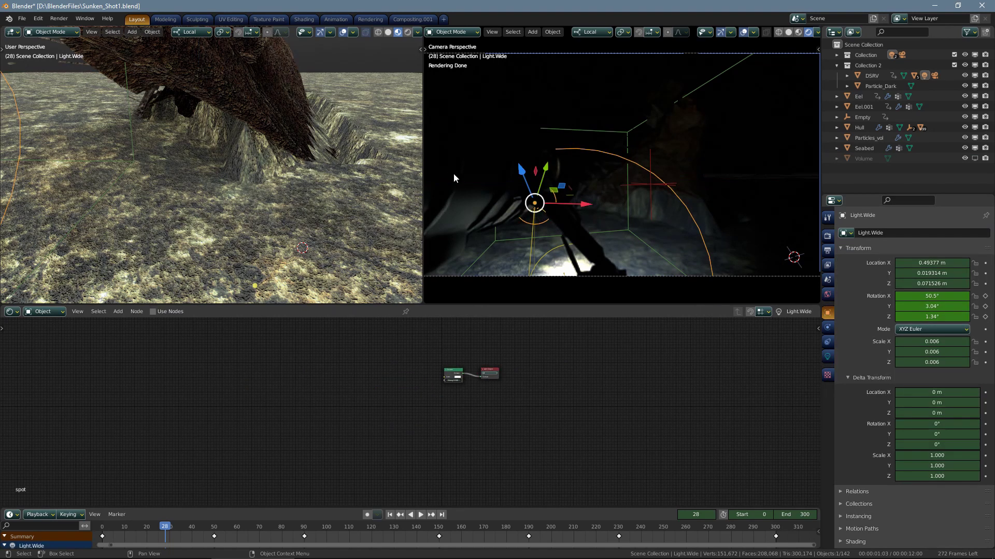
key(KP_Decimal)
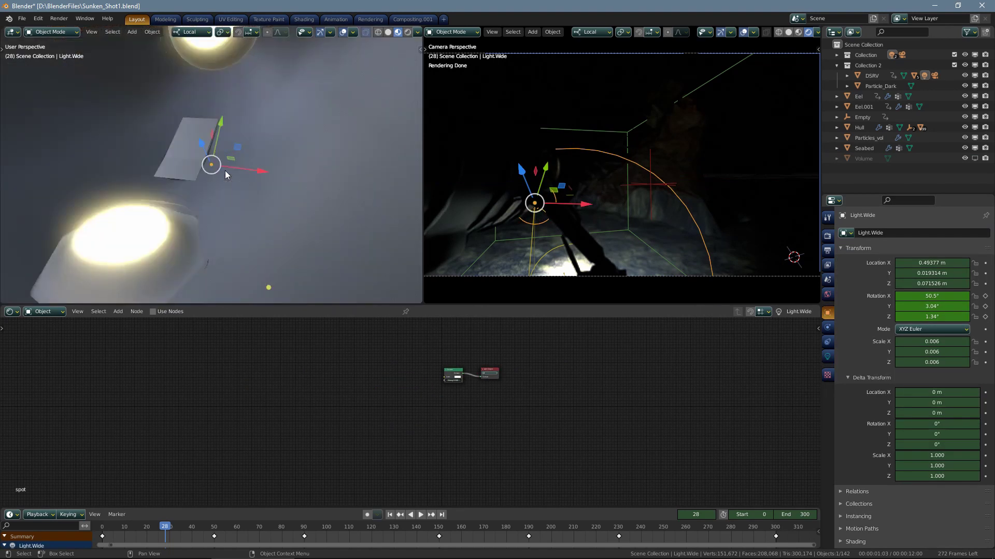
scroll(227, 151, down, 5)
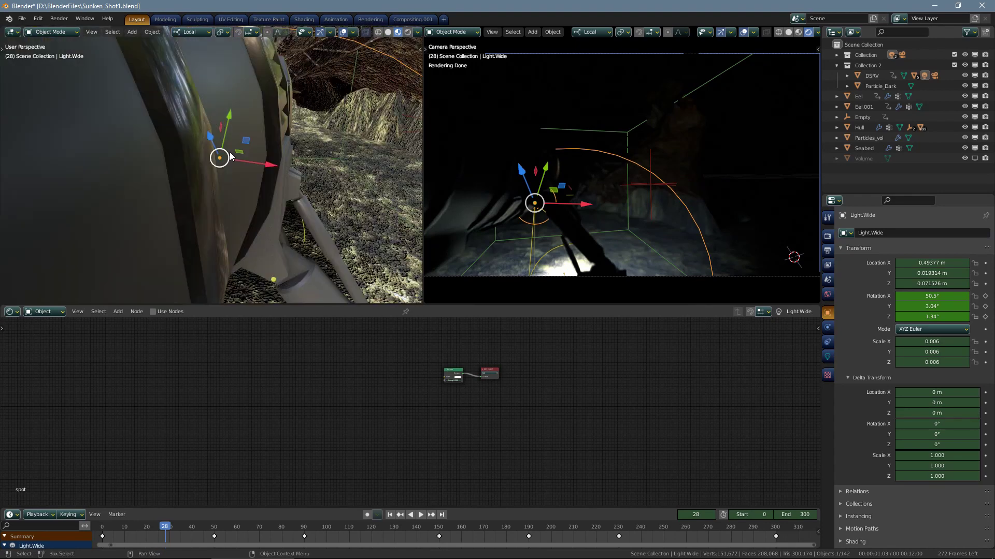
middle_drag(265, 158, 281, 174)
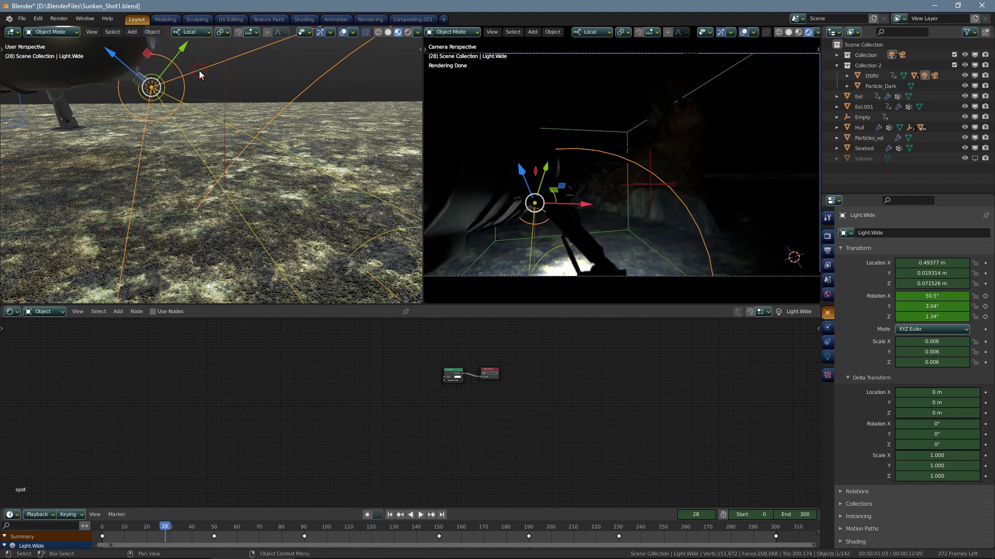
middle_drag(207, 139, 260, 129)
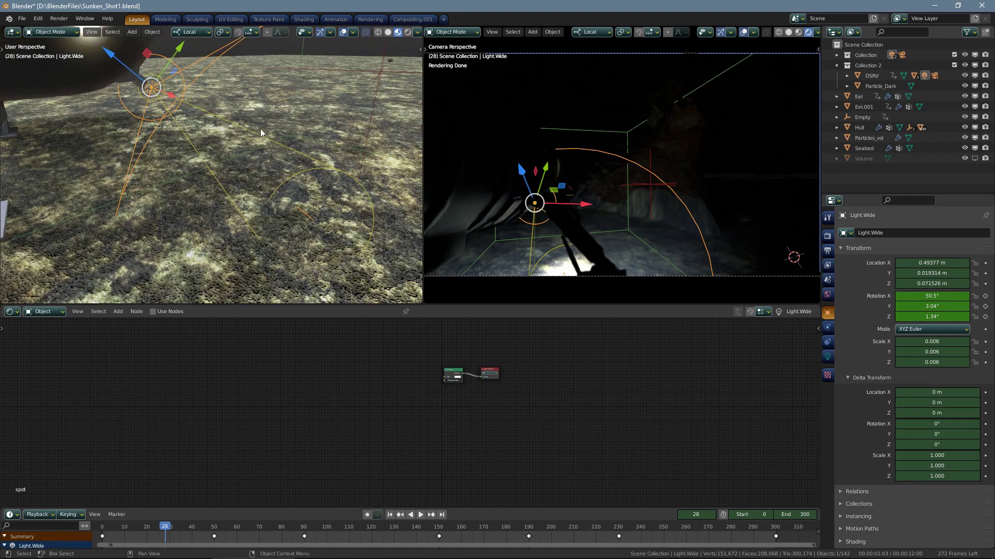
Step: Zoom the node editor onto the Emission and Light Output nodes, then orbit to the submarine and rock
scroll(433, 378, up, 2)
scroll(450, 375, up, 1)
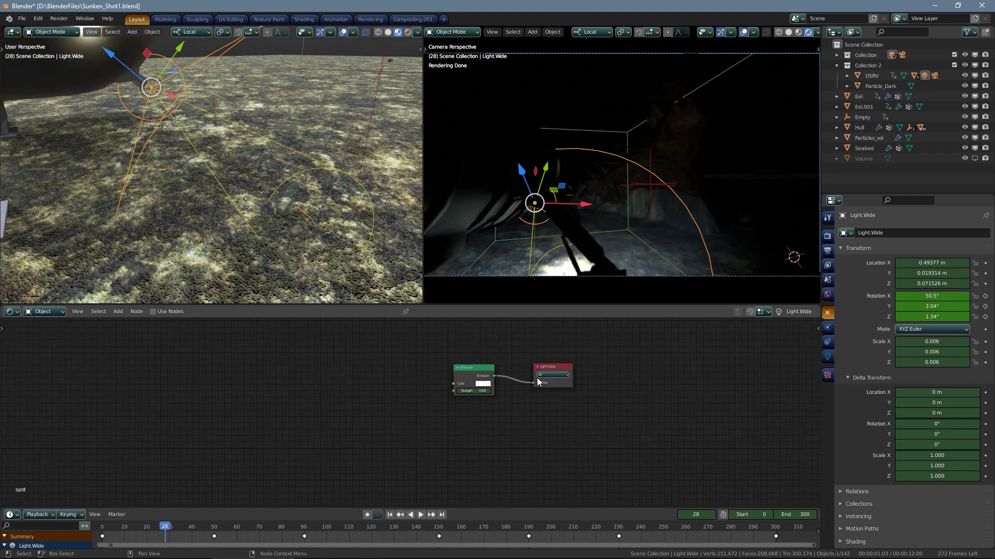
scroll(458, 372, up, 3)
scroll(458, 373, up, 2)
middle_drag(497, 370, 474, 382)
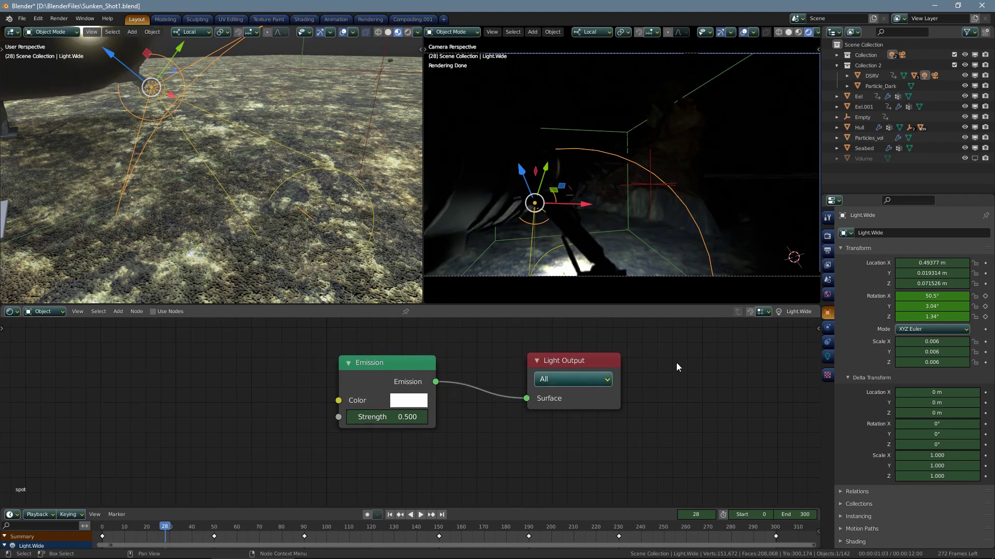
mouse_move(287, 148)
middle_down()
mouse_move(234, 131)
mouse_move(236, 180)
mouse_move(240, 166)
mouse_move(335, 175)
middle_up()
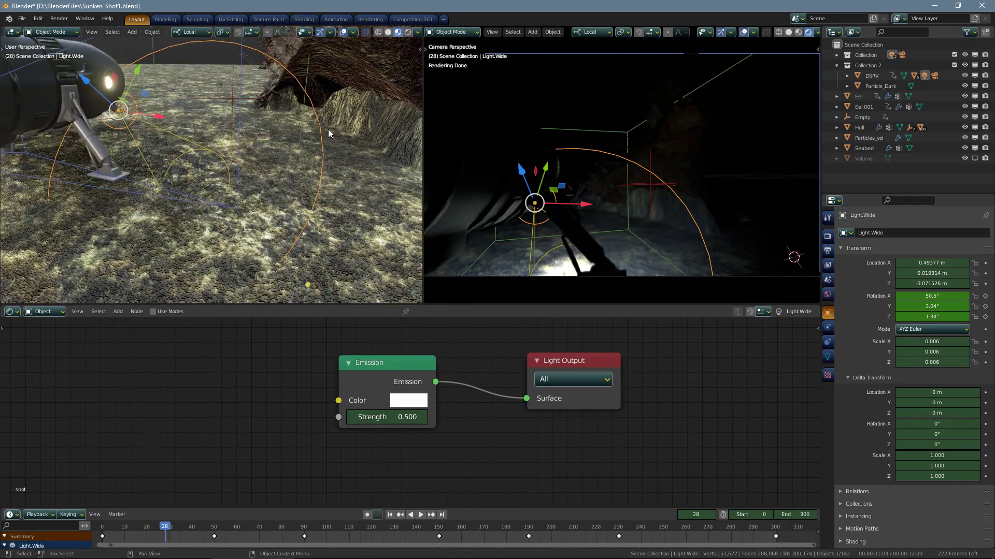
middle_drag(328, 129, 226, 158)
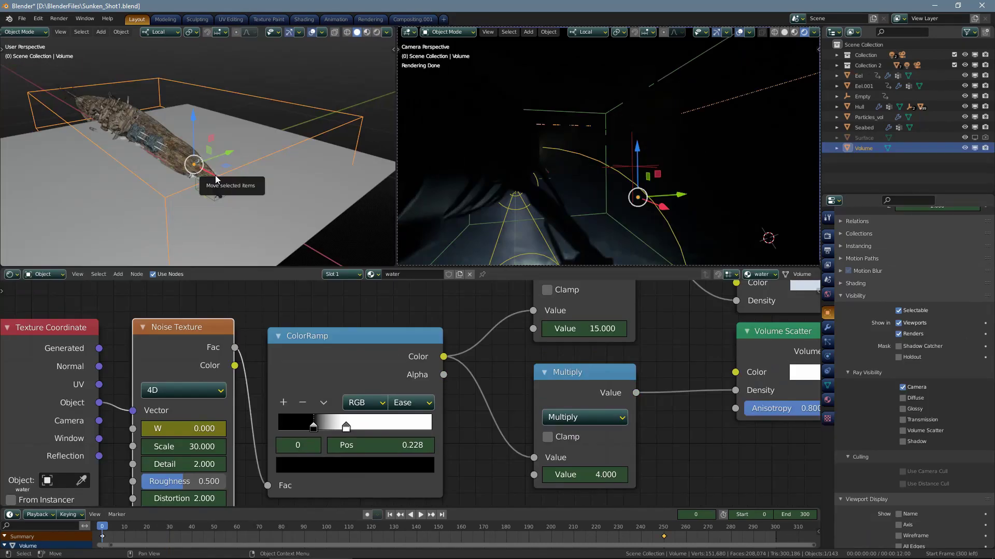
Step: Orbit around the submarine and wreck, then maximize the Shader Editor with Ctrl+Space
middle_drag(254, 179, 265, 154)
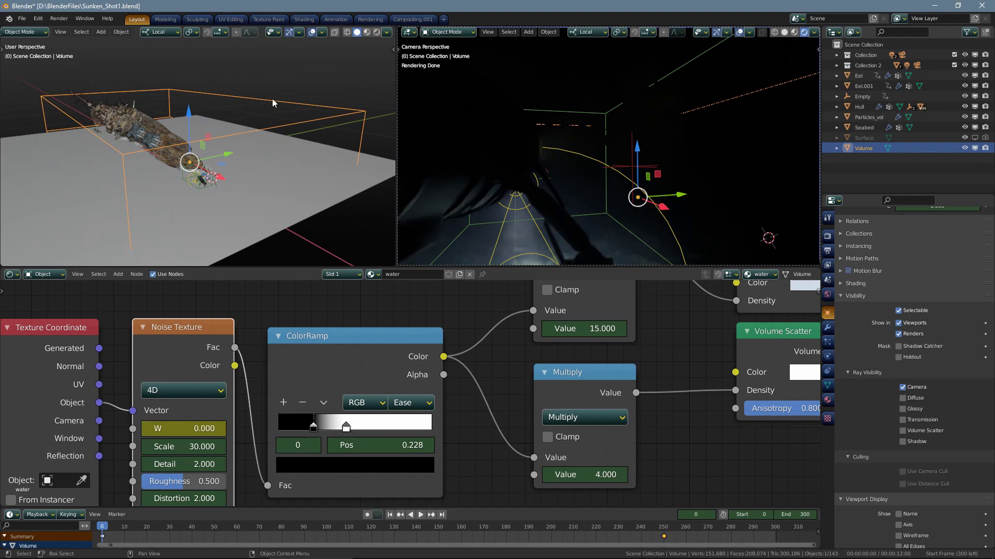
middle_drag(229, 132, 226, 120)
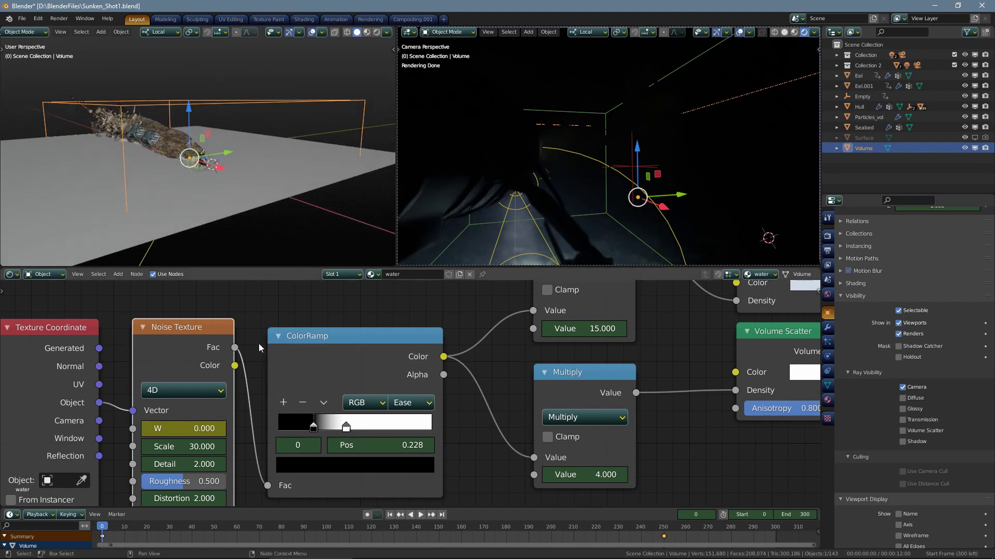
key(ctrl+space)
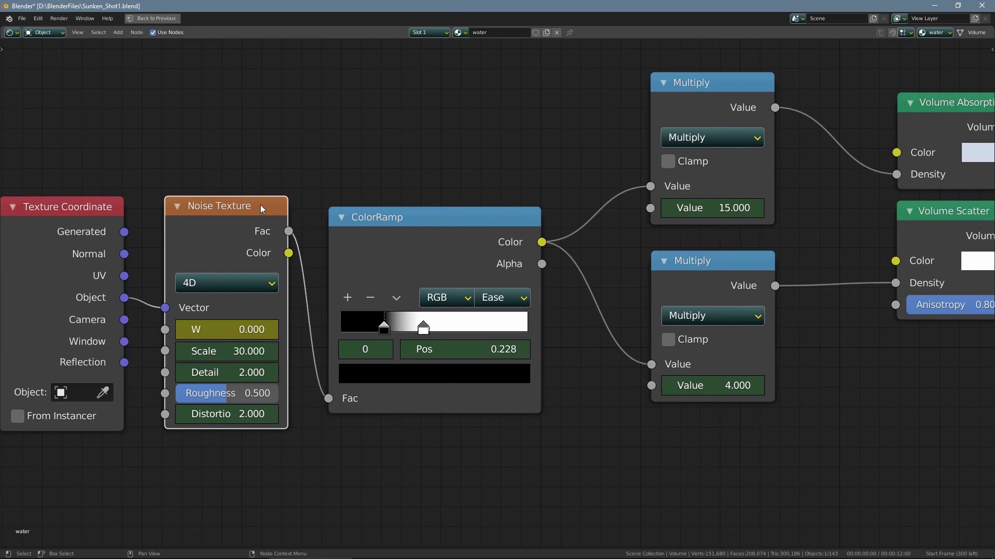
Step: Pan the water node chain from Noise Texture through Add Shader to Material Output, then back
drag(242, 208, 240, 206)
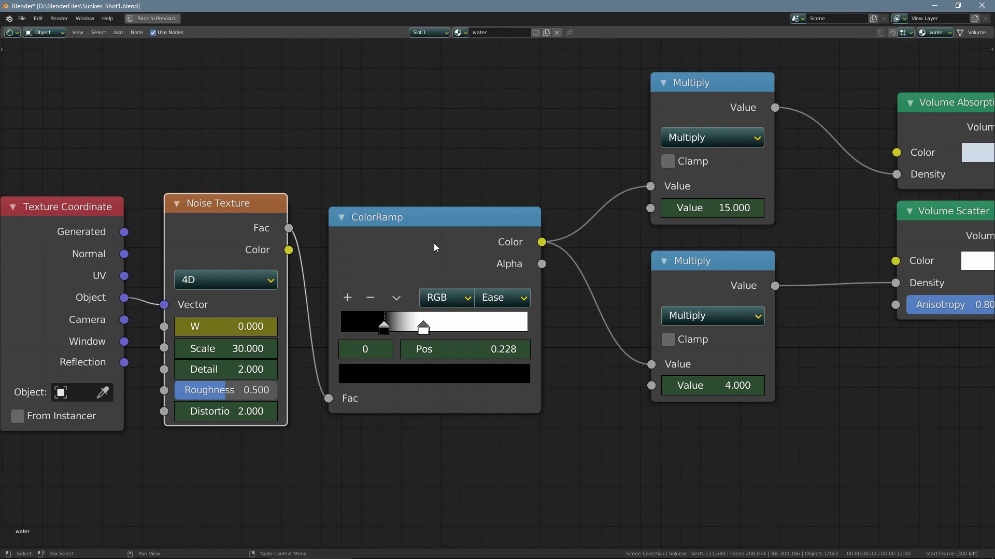
middle_drag(413, 253, 328, 251)
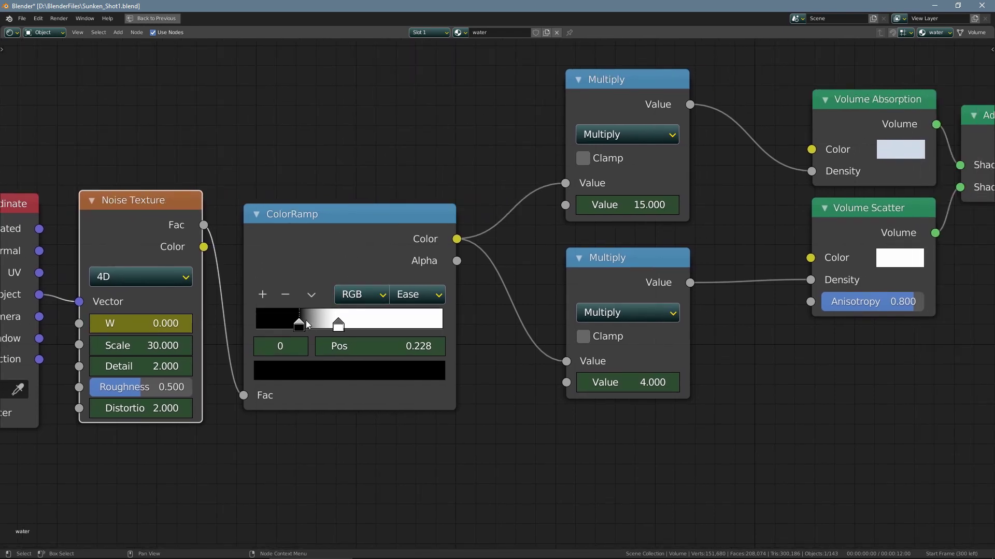
middle_drag(438, 261, 243, 325)
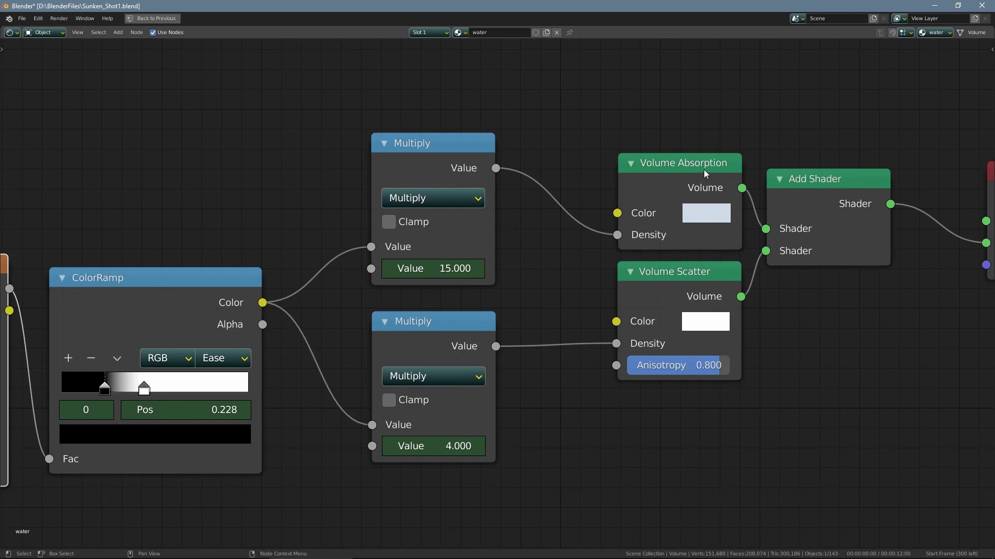
middle_drag(713, 284, 555, 304)
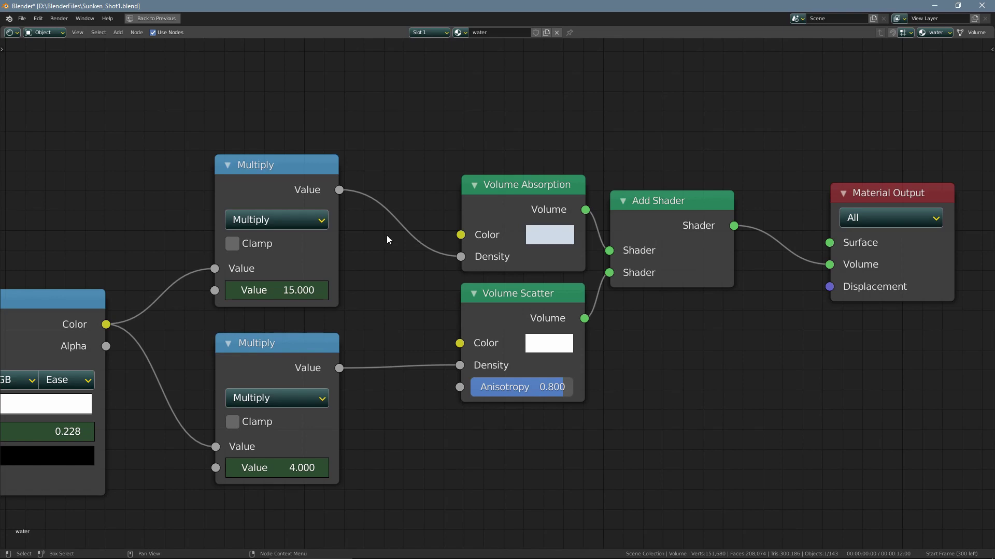
middle_drag(253, 185, 363, 141)
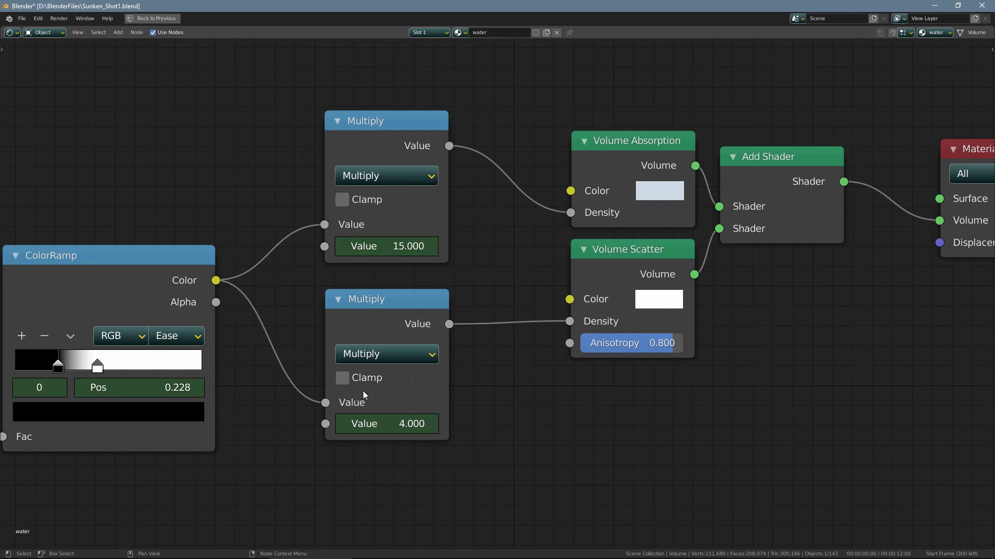
middle_drag(405, 247, 633, 248)
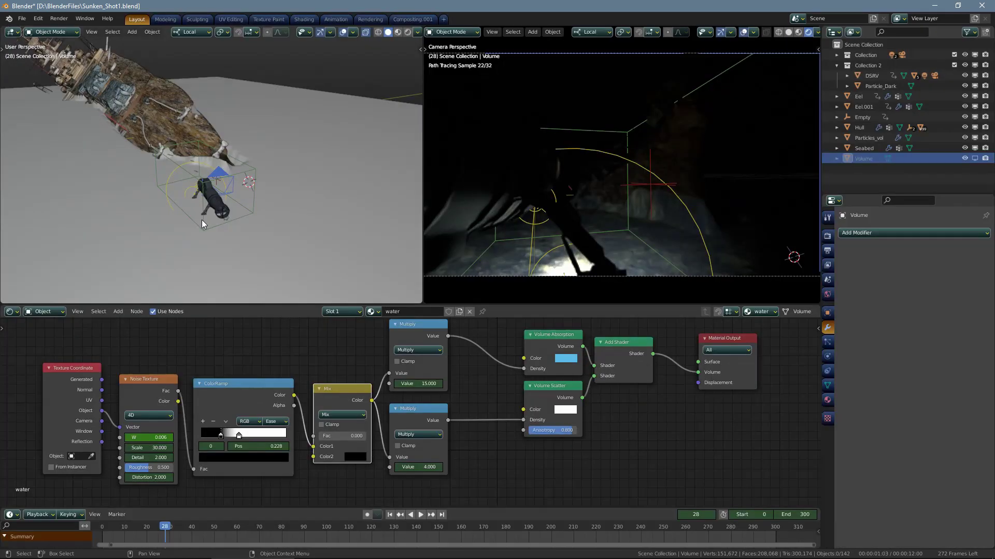
Step: Show the Particles_vol particle system settings and orbit around the eel and particle box
scroll(202, 223, up, 3)
mouse_move(182, 189)
middle_down()
mouse_move(281, 217)
mouse_move(307, 232)
mouse_move(320, 265)
middle_up()
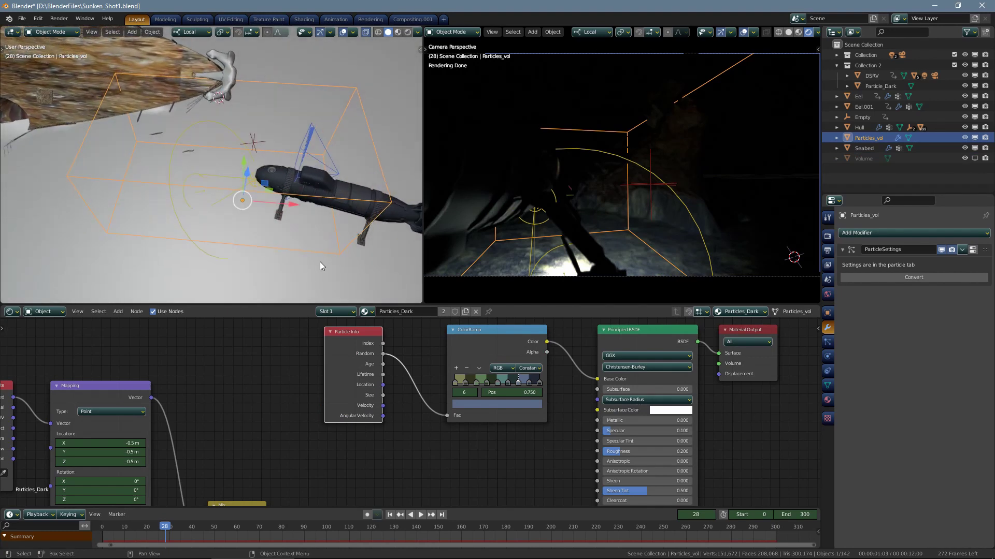
click(829, 346)
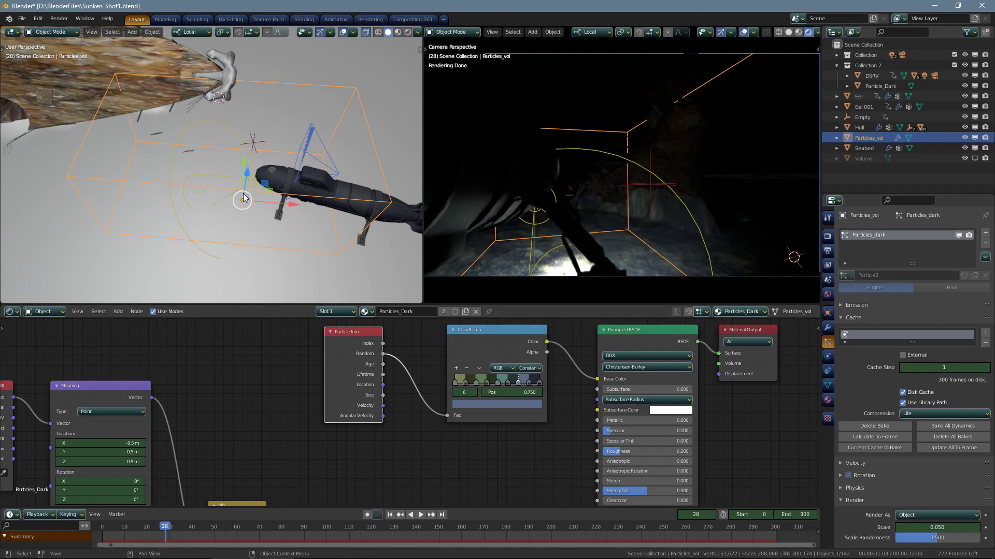
middle_drag(228, 197, 179, 172)
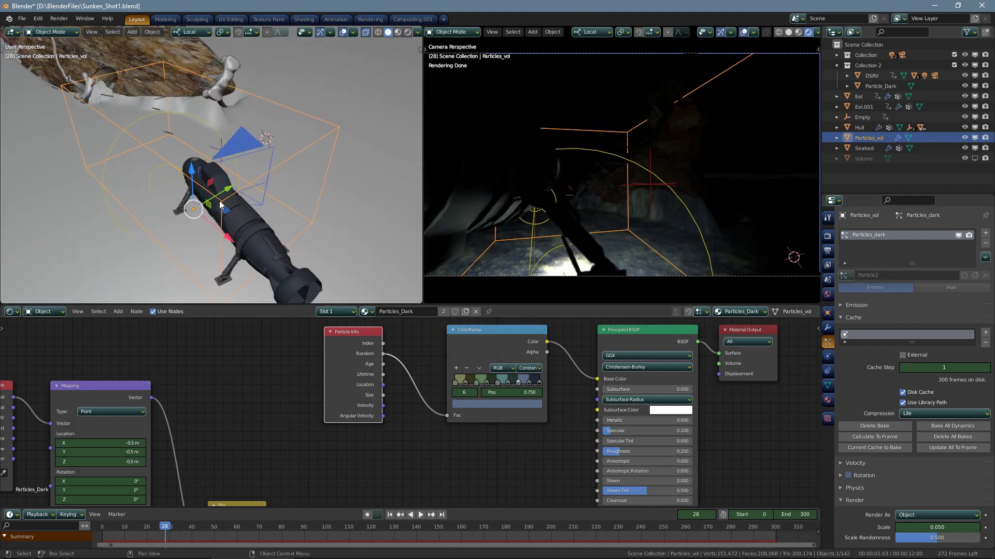
middle_drag(220, 204, 154, 198)
middle_drag(181, 252, 220, 189)
Step: Select Particle_Dark and zoom in to centre it in the view
click(182, 239)
scroll(183, 240, up, 2)
scroll(182, 241, up, 3)
mouse_move(202, 224)
shift+middle_down()
mouse_move(247, 180)
mouse_move(266, 190)
mouse_move(206, 195)
mouse_move(282, 311)
shift+middle_up()
scroll(243, 197, up, 3)
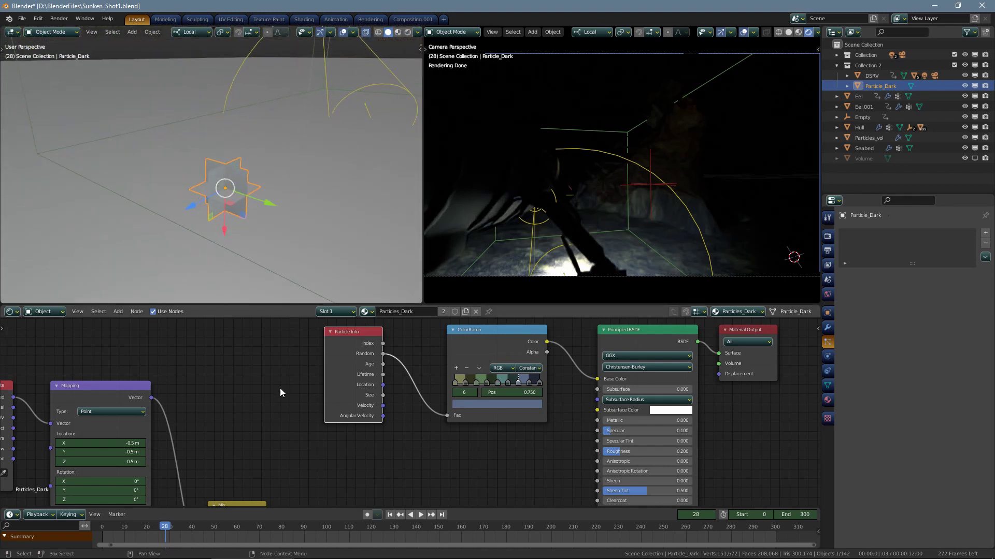
Step: Maximize the Shader Editor, fit the Particles_Dark material graph in view, and zoom in
key(ctrl+space)
ctrl+middle_drag(290, 367, 336, 303)
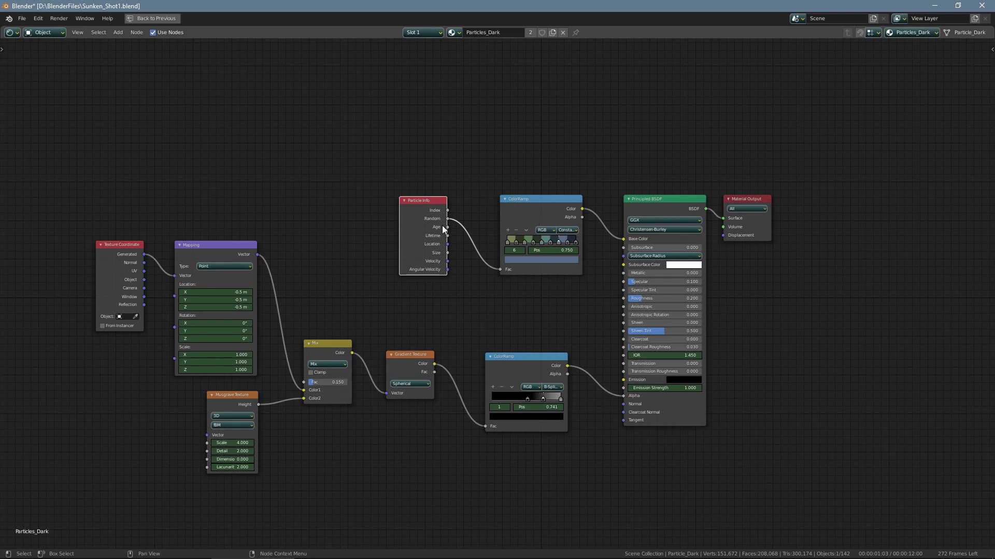
scroll(547, 232, up, 1)
scroll(513, 239, up, 1)
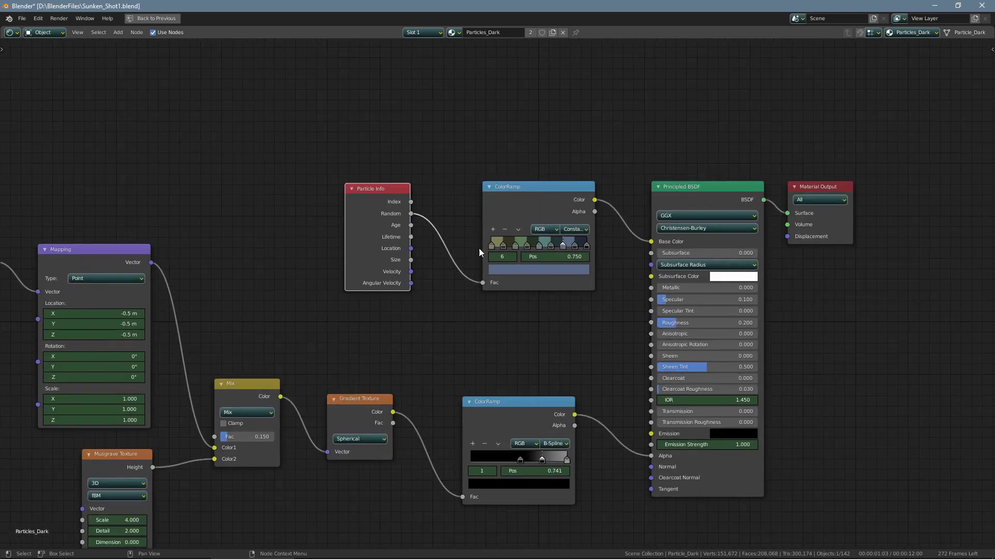
scroll(433, 241, up, 1)
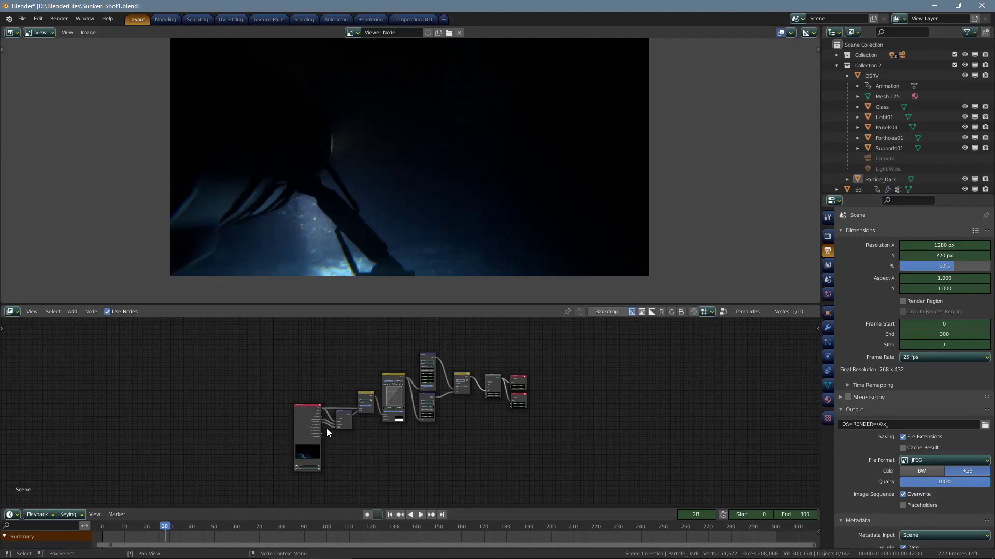
Step: Zoom in on the compositor's Render Layers and Denoise nodes
scroll(326, 428, up, 1)
scroll(326, 426, up, 1)
scroll(321, 430, up, 1)
scroll(315, 433, up, 1)
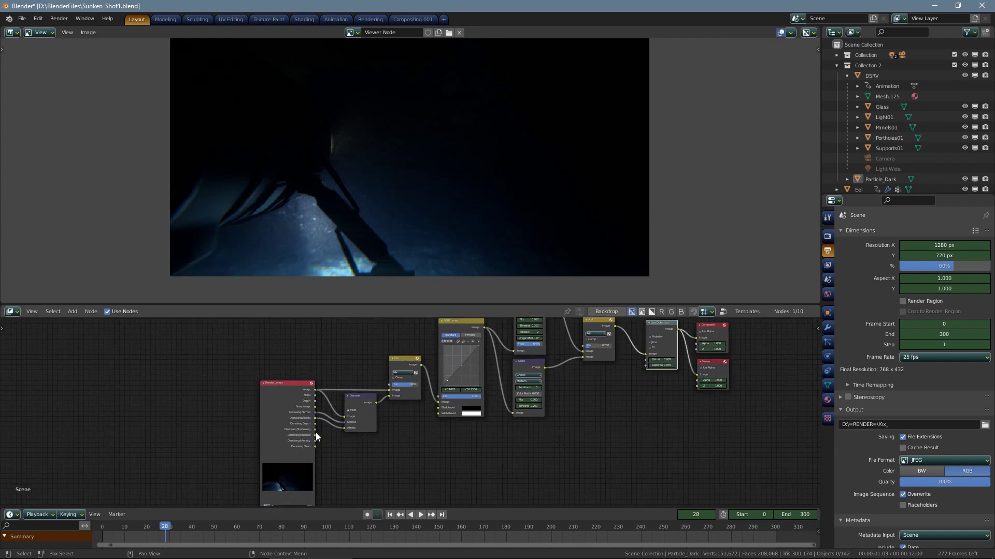
scroll(315, 433, up, 3)
scroll(314, 419, up, 1)
scroll(329, 417, up, 1)
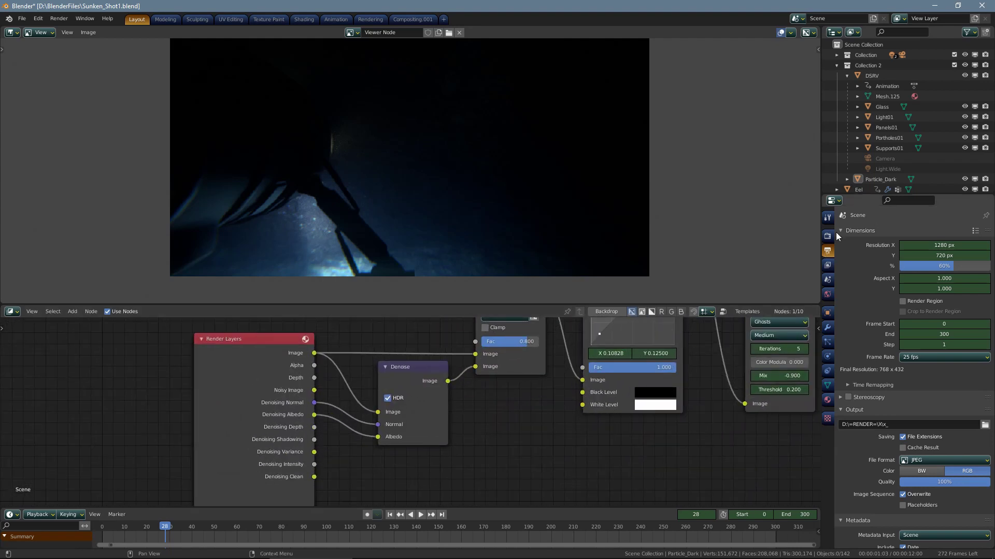
Step: Open View Layer properties and expand Passes > Data to confirm Denoising Data is enabled
click(827, 266)
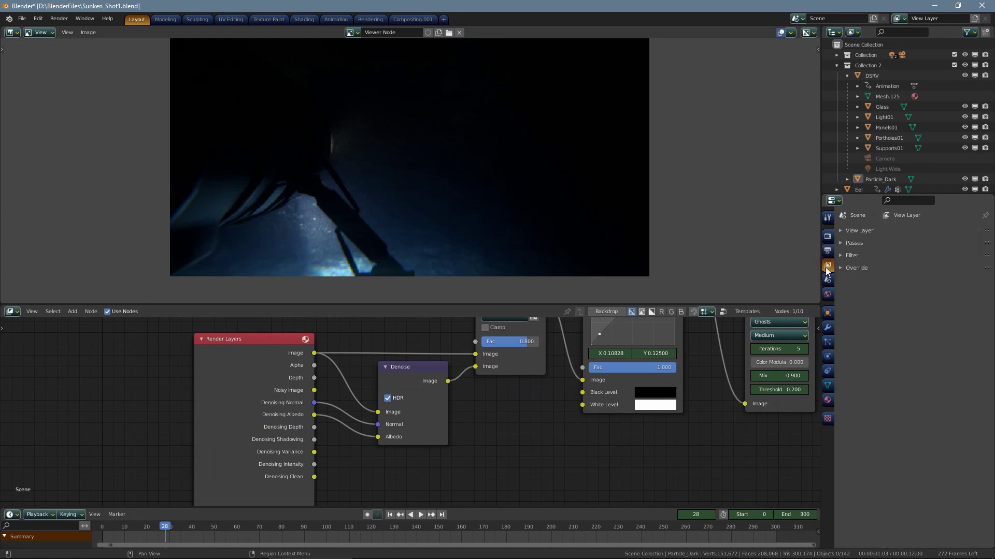
click(849, 242)
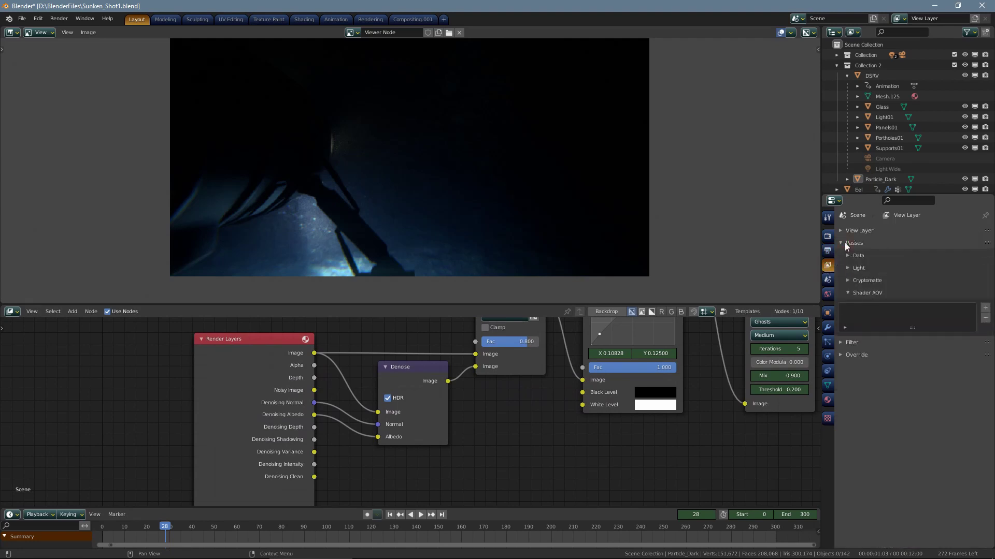
click(845, 255)
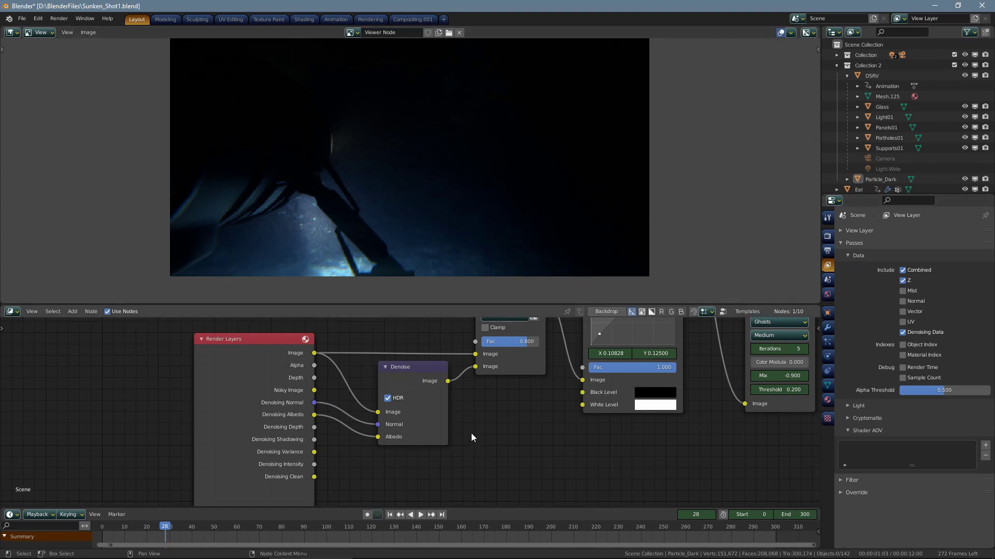
middle_drag(471, 434, 428, 432)
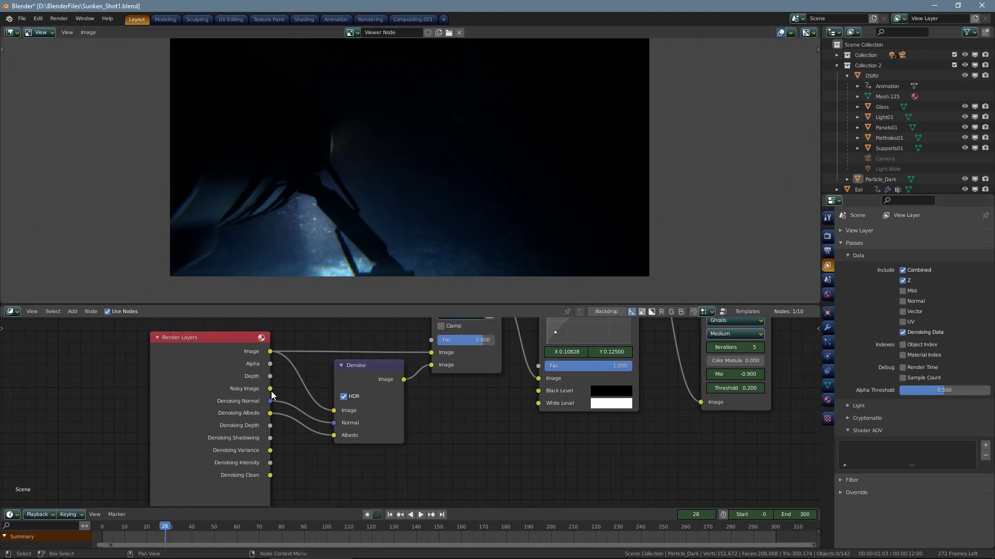
drag(270, 388, 334, 410)
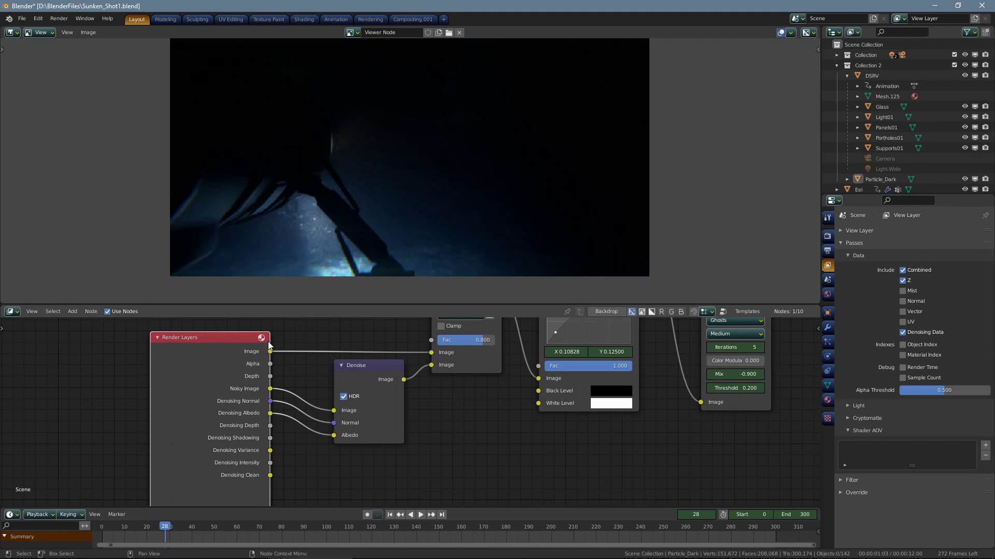
drag(270, 351, 334, 411)
Step: Preview the Denoise node's output in the viewer, then the Mix node's result
middle_drag(468, 402, 429, 433)
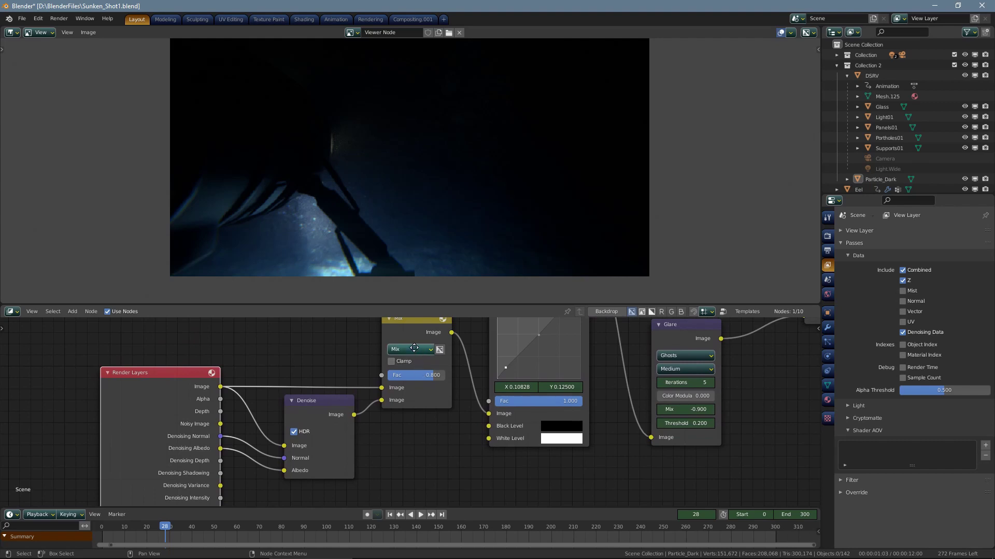
middle_drag(414, 348, 399, 349)
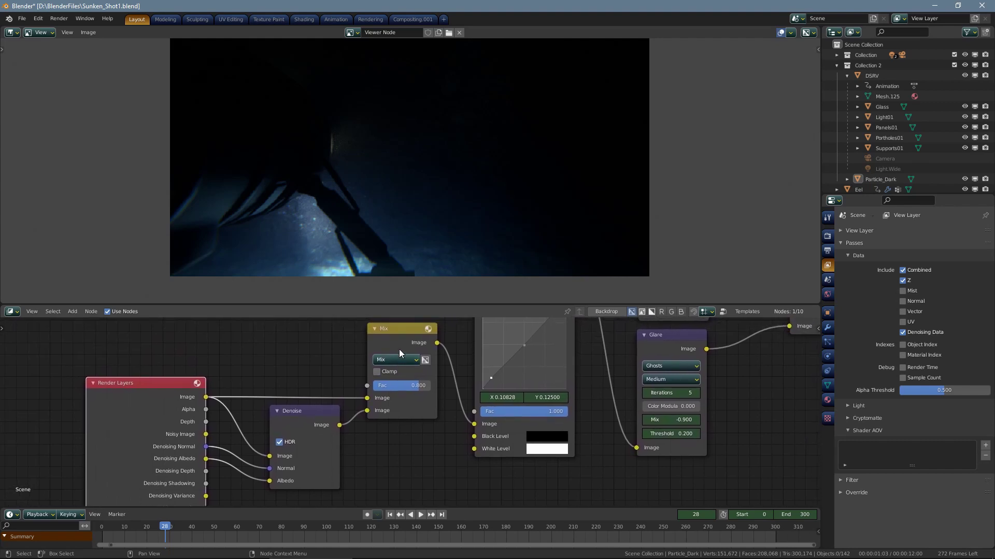
ctrl+shift+click(308, 417)
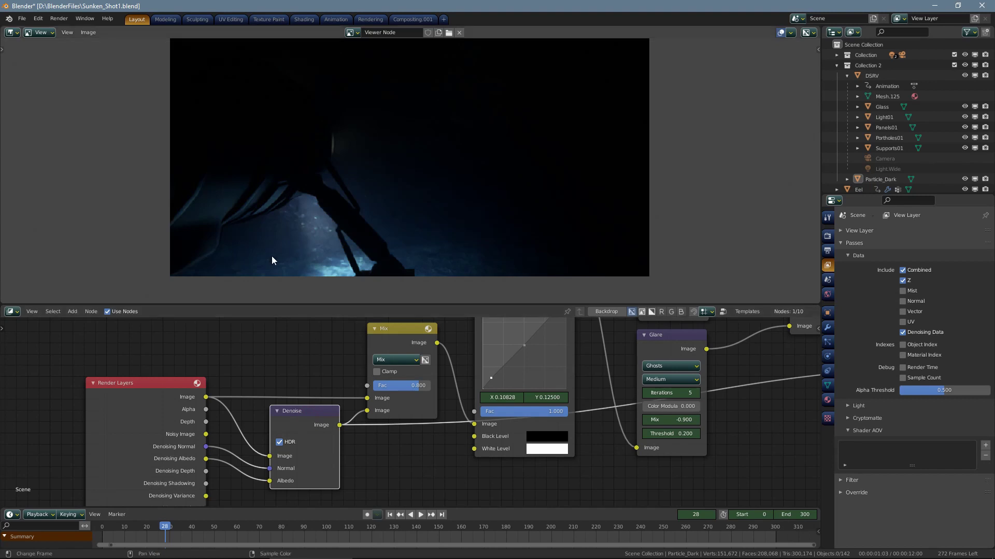
ctrl+shift+click(392, 335)
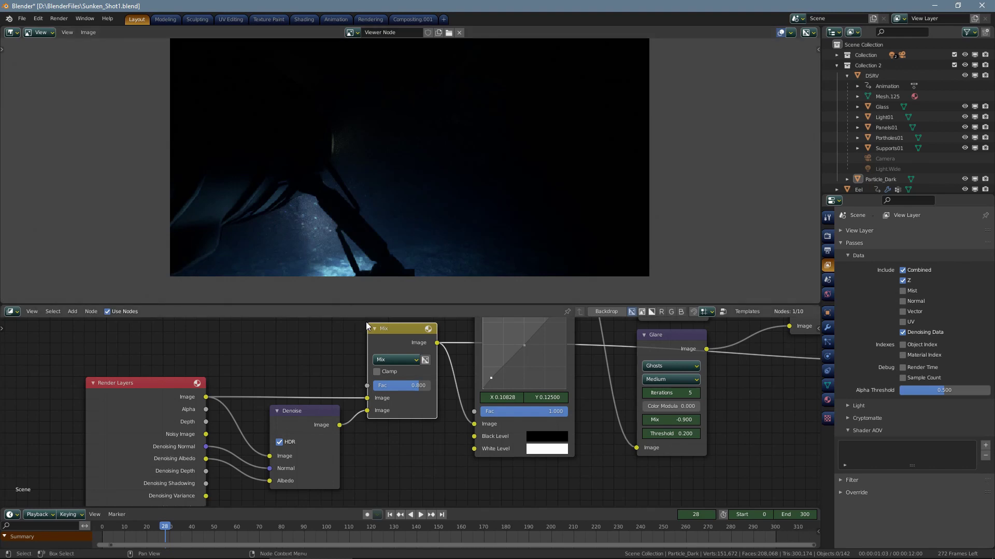
Step: Drag the Mix factor to compare the blend, then set it back to 0.8
middle_drag(409, 368, 341, 386)
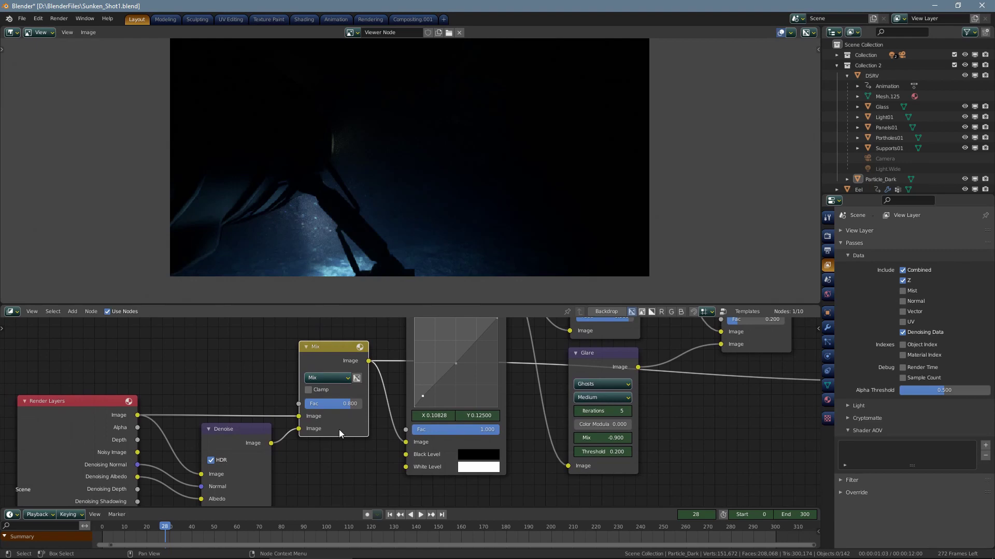
mouse_move(353, 409)
mouse_down()
mouse_move(293, 409)
mouse_move(366, 403)
mouse_up()
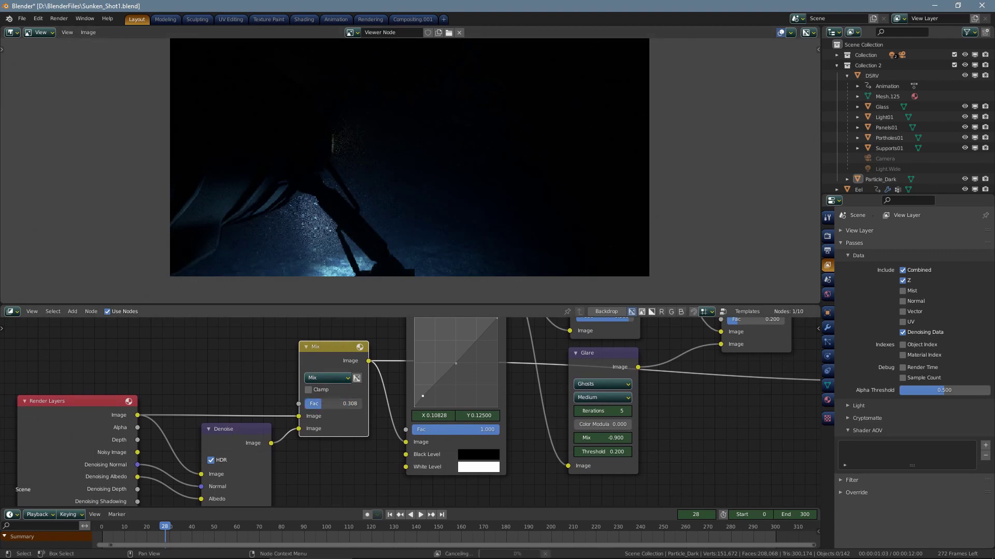
click(346, 408)
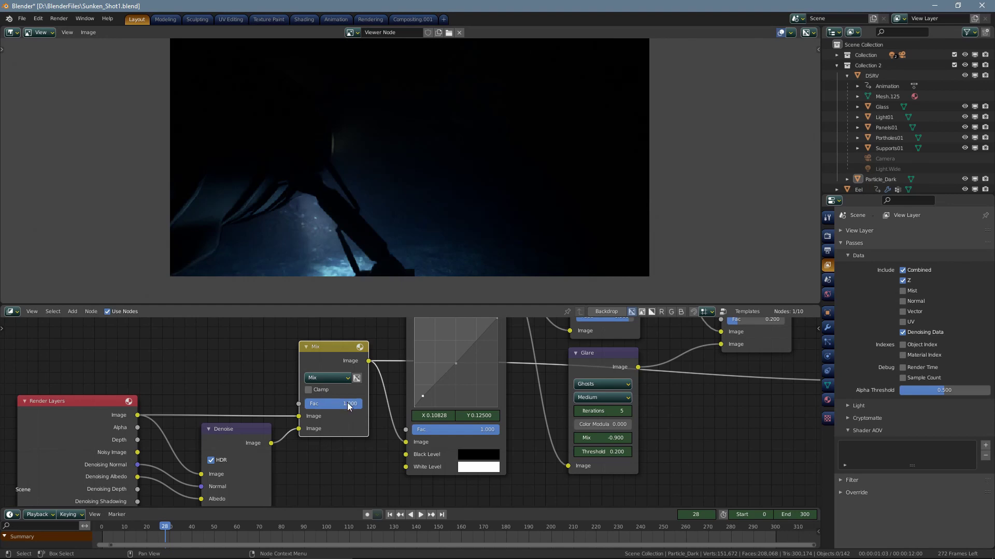
text(0.8)
key(Return)
Step: Preview the RGB Curves node output in the viewer, then pan on to the Glare nodes
middle_drag(521, 393, 429, 460)
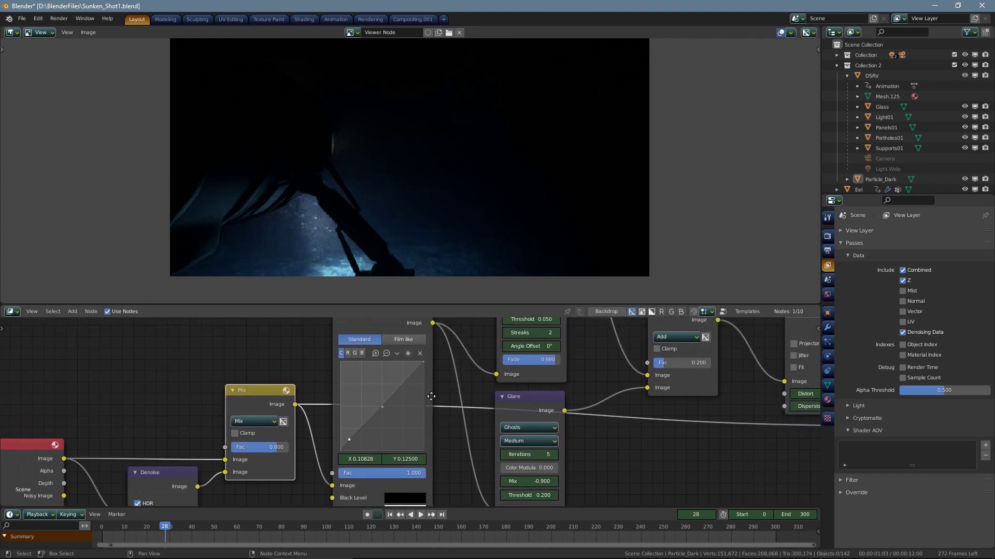
click(348, 346)
mouse_move(347, 346)
middle_down()
mouse_move(410, 372)
mouse_move(406, 391)
middle_up()
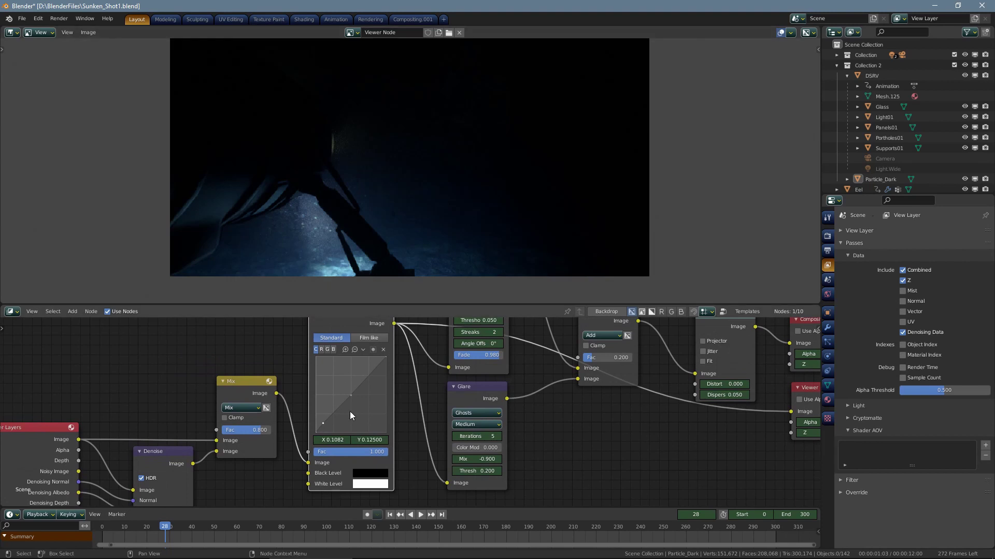
click(346, 350)
middle_drag(580, 372, 514, 384)
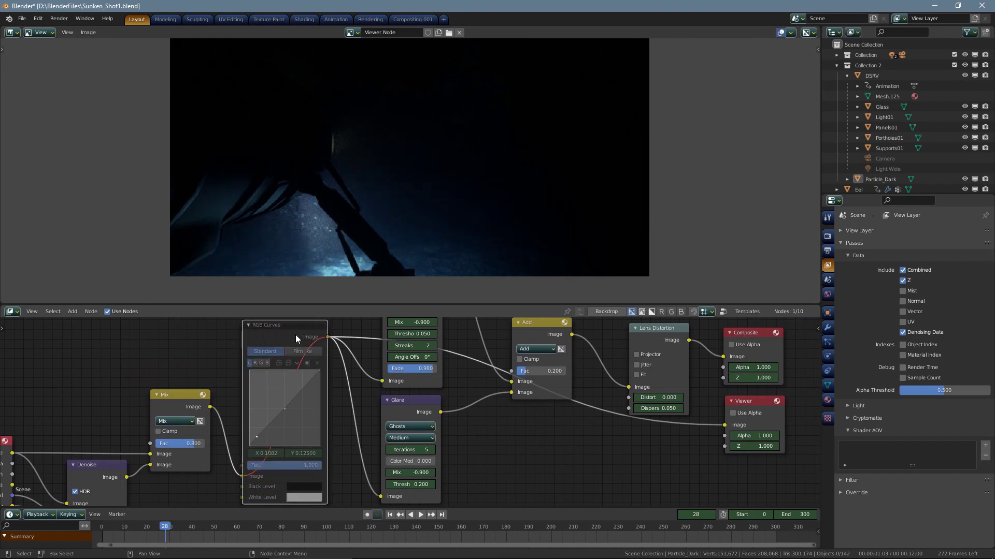
shift+scroll(459, 383, up, 3)
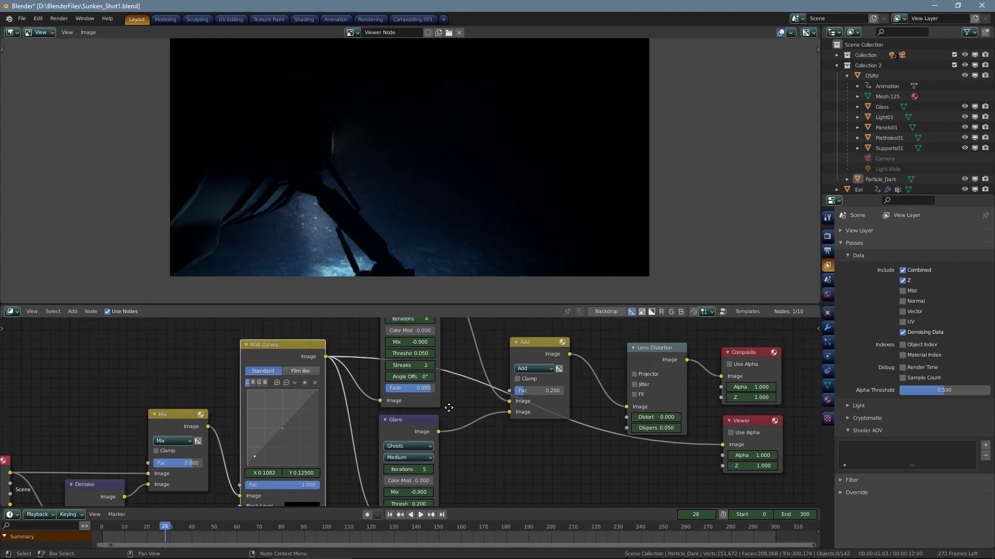
Step: Enlarge the node editor and toggle the streaks Glare node off and on to compare
shift+scroll(459, 384, up, 2)
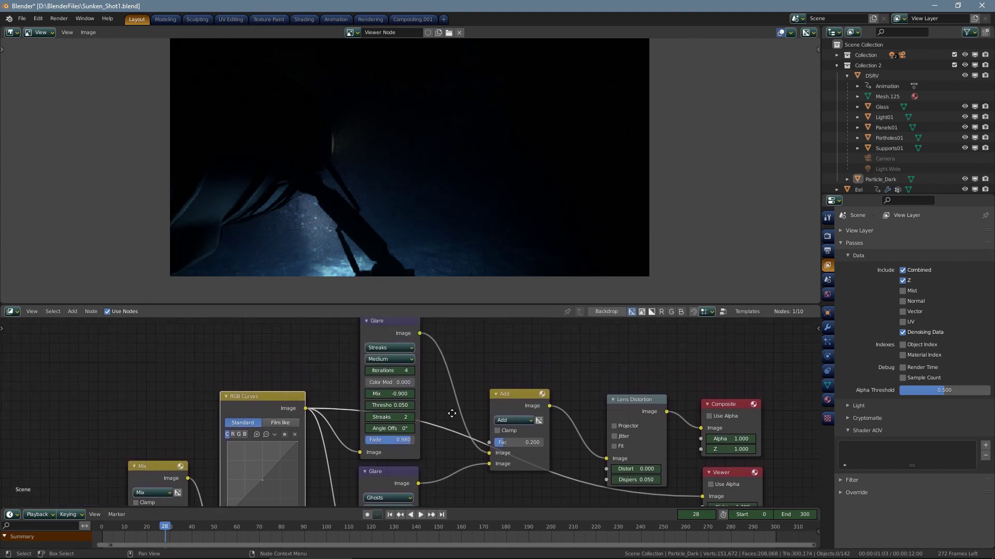
click(389, 322)
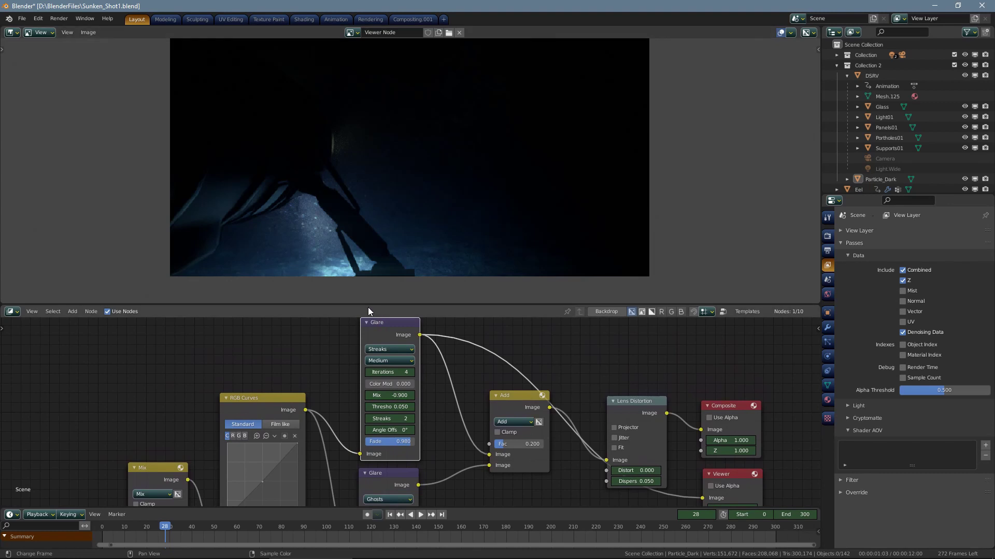
drag(371, 304, 371, 266)
scroll(393, 338, up, 2)
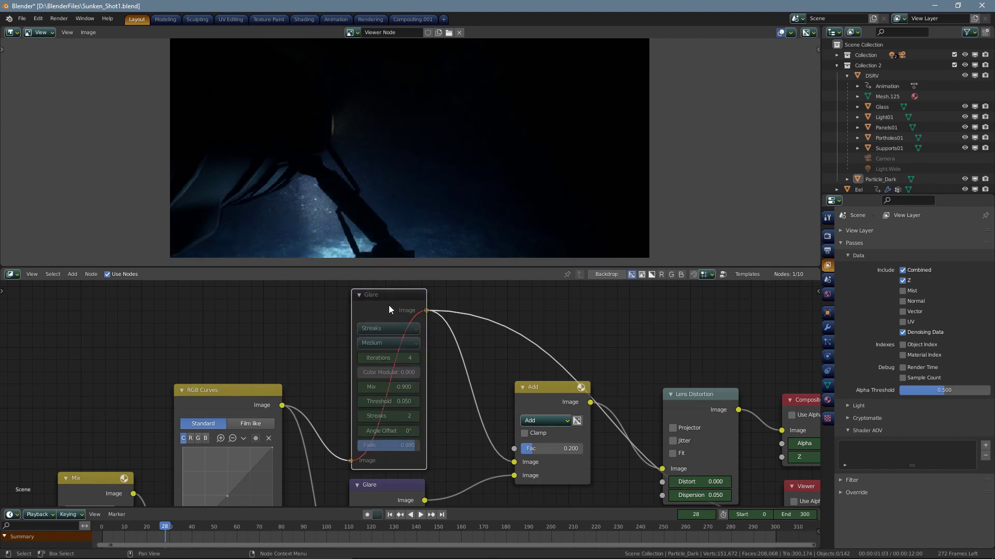
key(m)
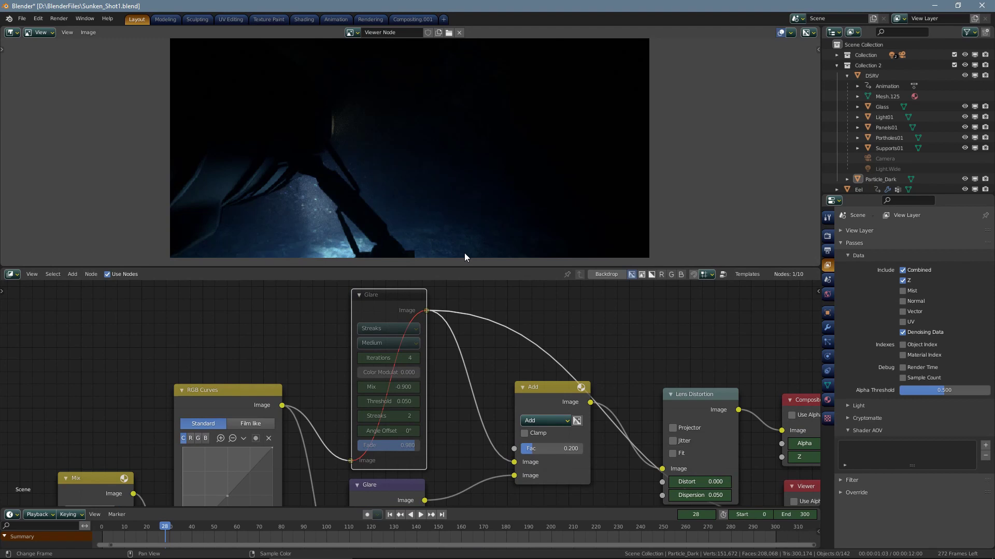
key(m)
Step: Preview the ghosts Glare output and toggle that node off and on to compare
middle_drag(443, 392, 435, 300)
ctrl+shift+click(387, 392)
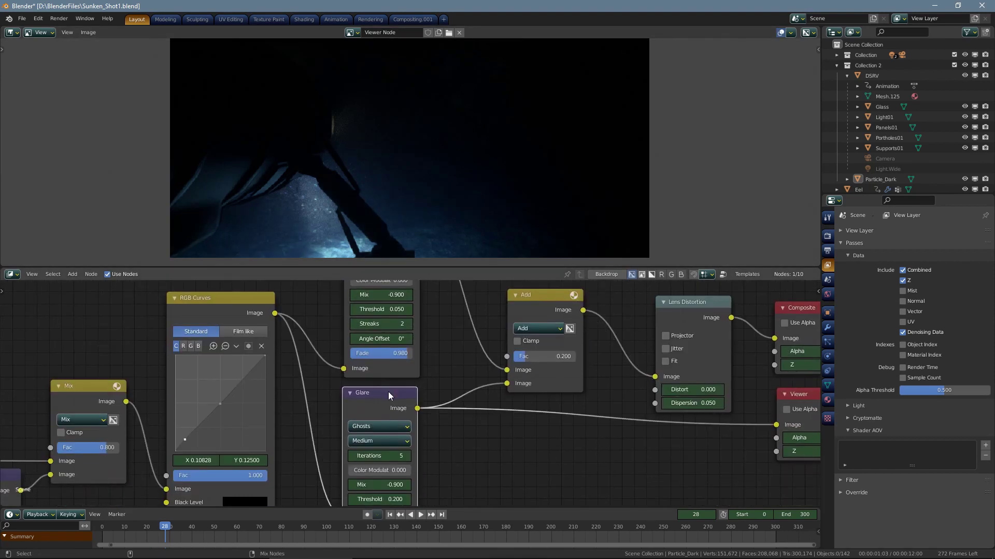
key(m)
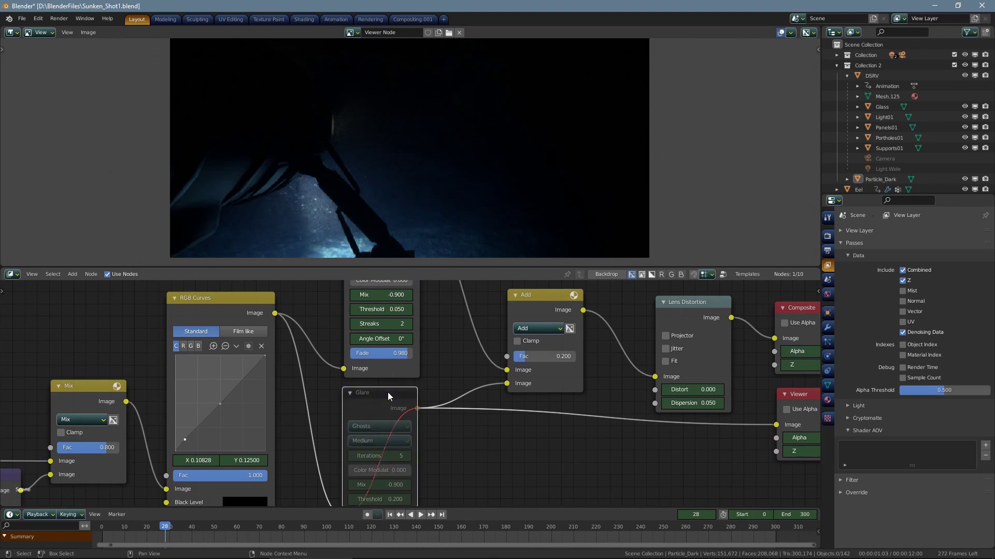
key(m)
key(m)
key(m)
Step: Preview the final Lens Distortion output in the compositor viewer
key(KP_Decimal)
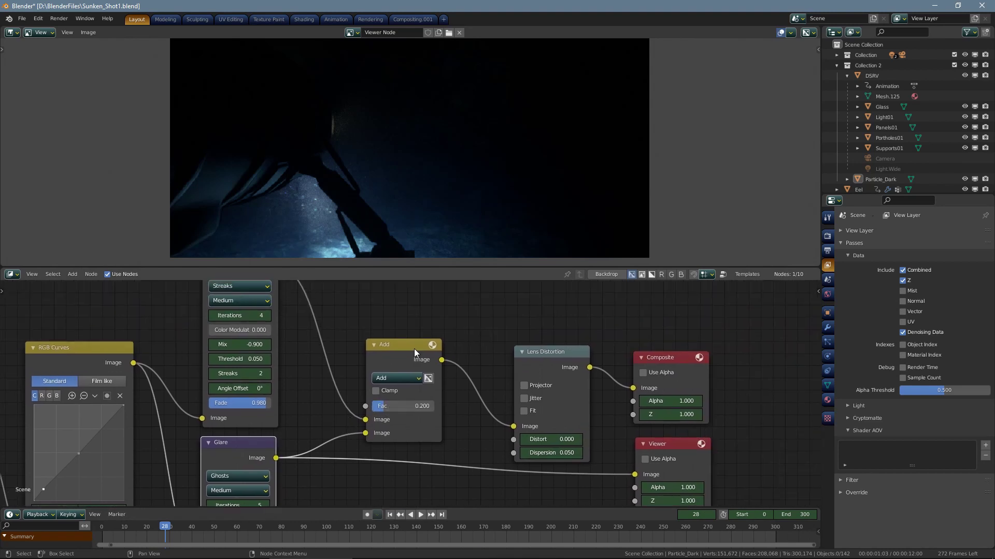
middle_drag(480, 427, 312, 412)
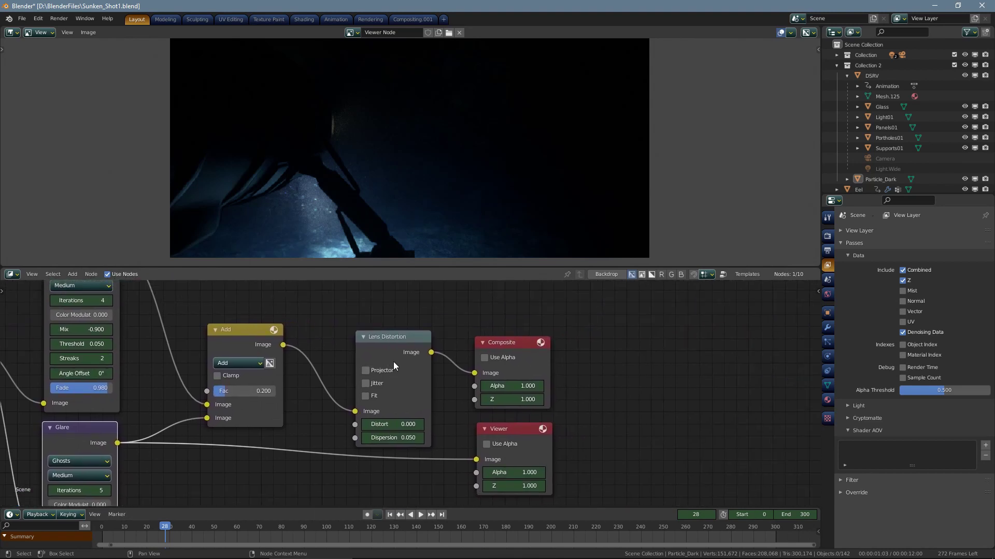
ctrl+shift+click(391, 341)
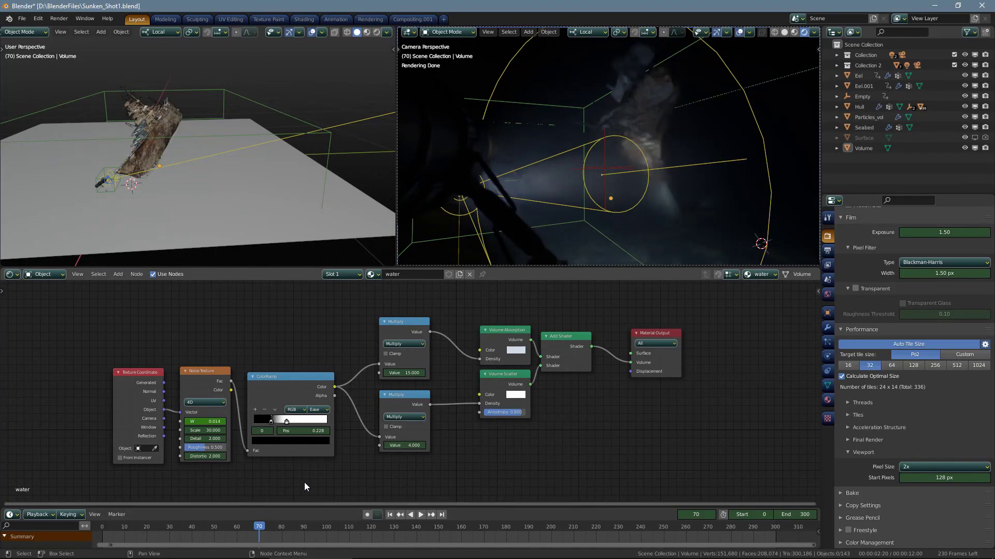
Step: Play the animation and scrub forward to around frame 174 in the rendered view
key(space)
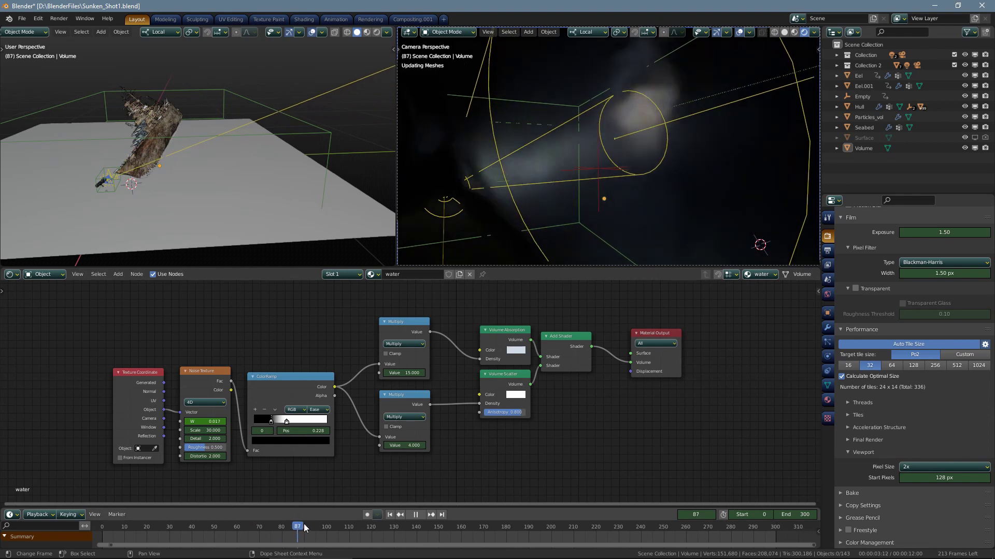
drag(318, 527, 347, 524)
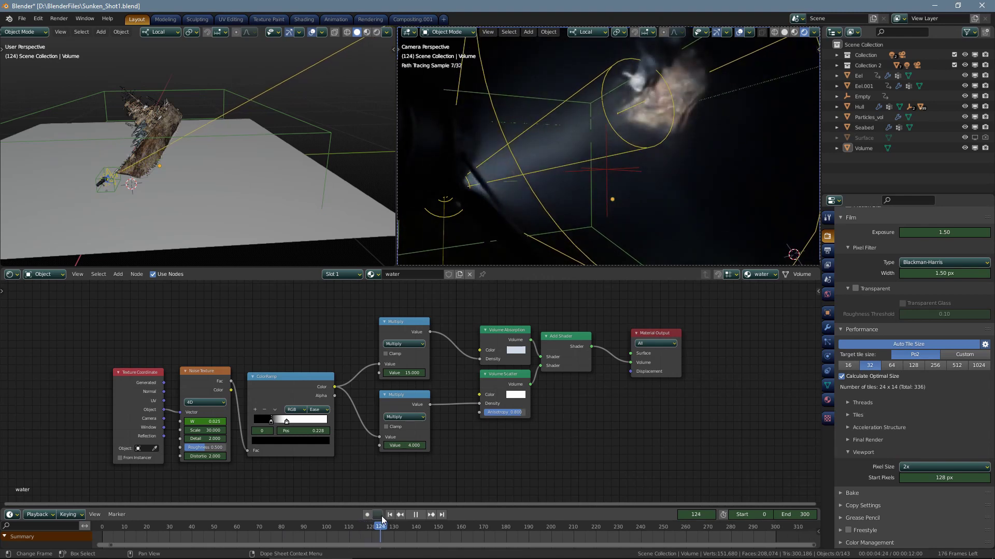
drag(382, 520, 493, 512)
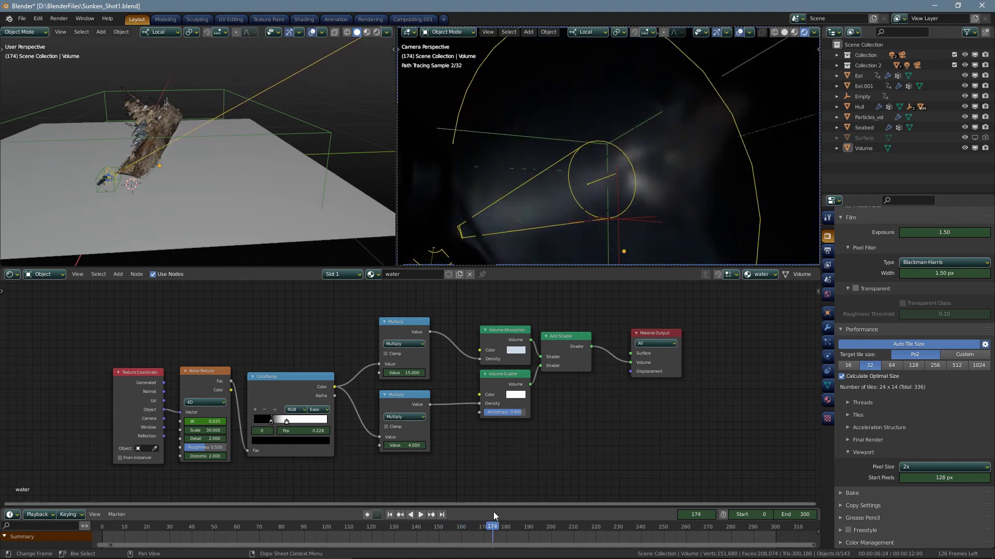